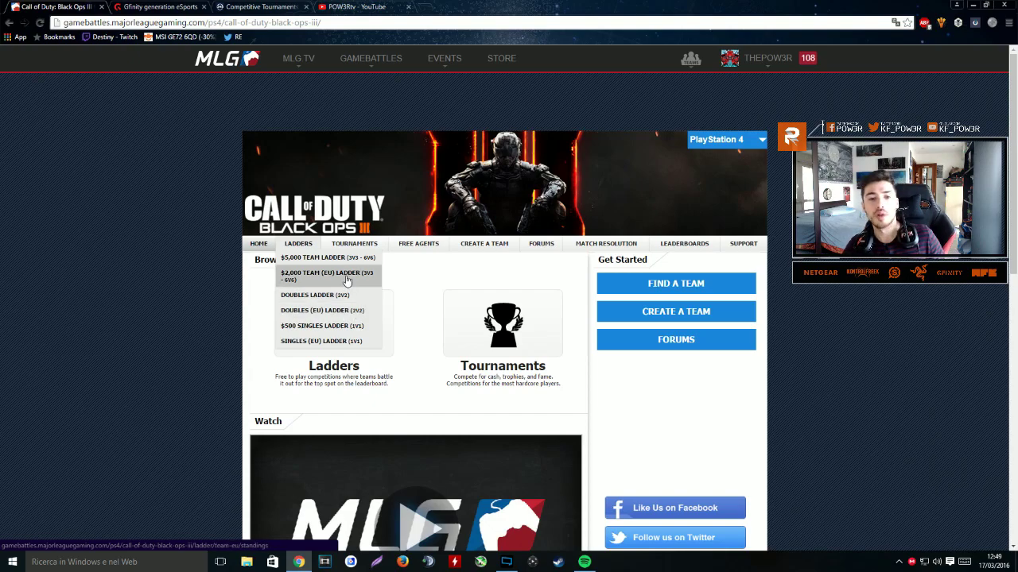
# Step: Open the $2,000 Team (EU) Ladder page for Black Ops III and review its roster lock notice and standings
pyautogui.click(347, 278)
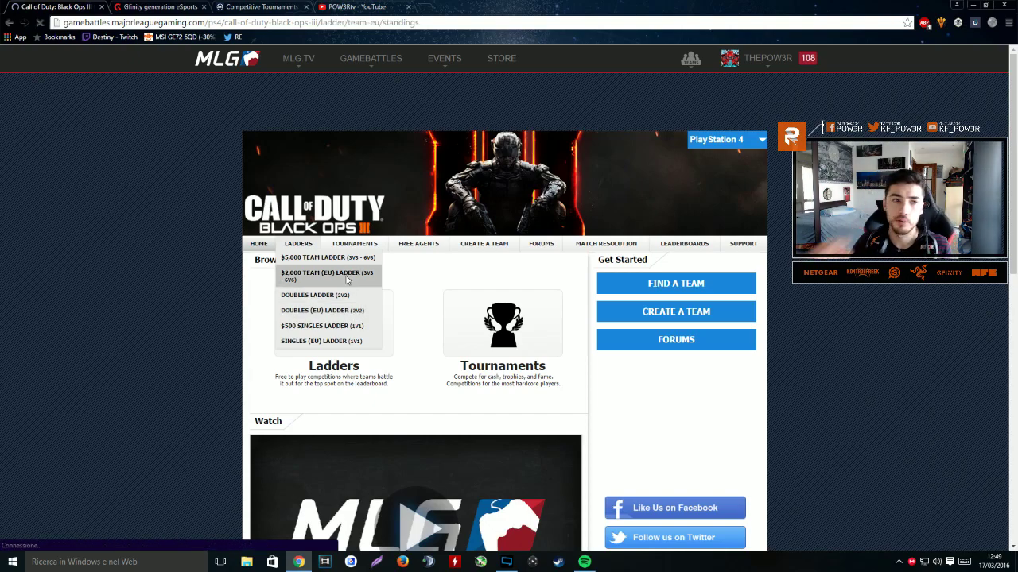
pyautogui.scroll(-3, 238, 302)
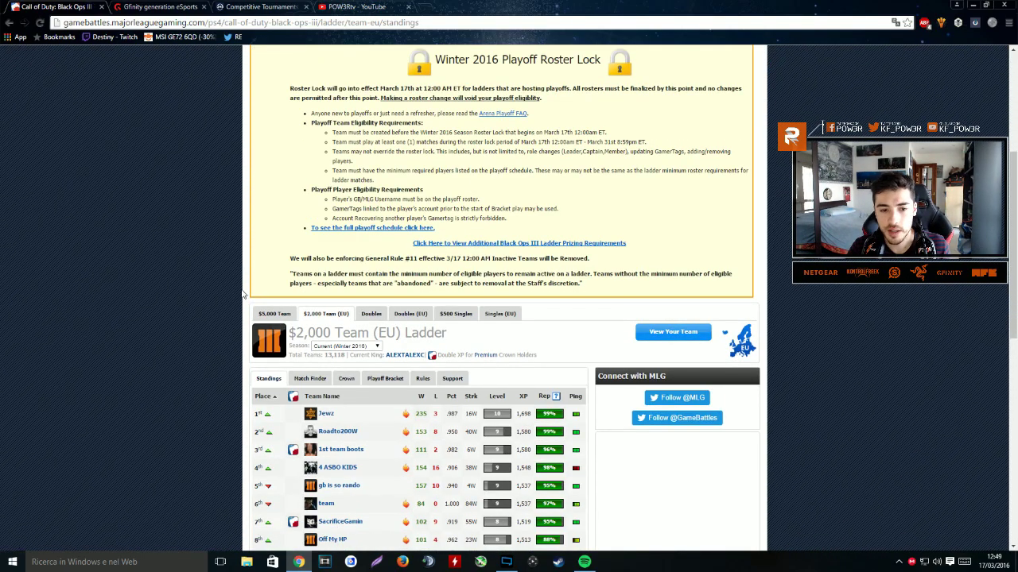
pyautogui.scroll(3, 221, 311)
pyautogui.scroll(-5, 222, 314)
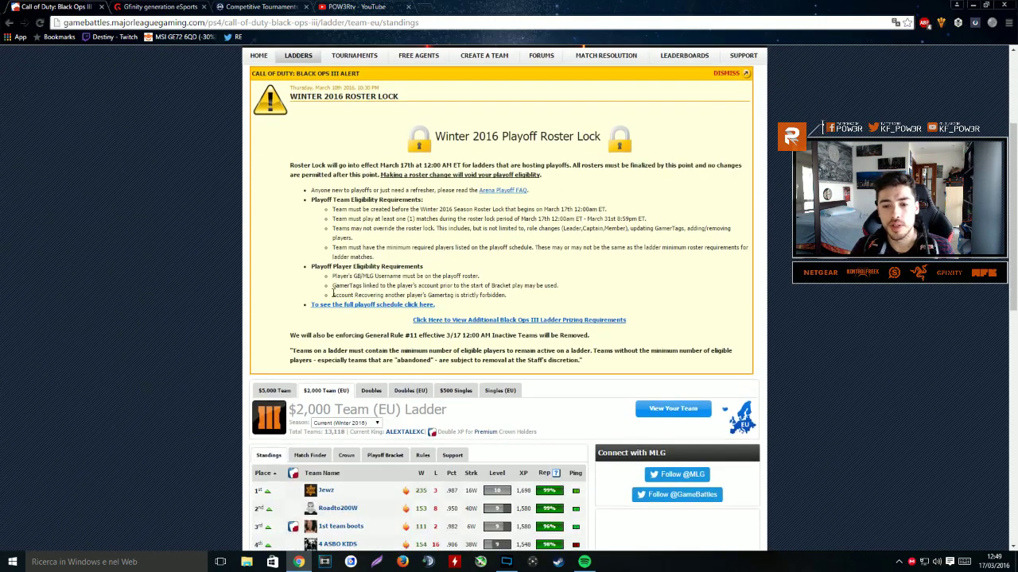
pyautogui.scroll(1, 241, 274)
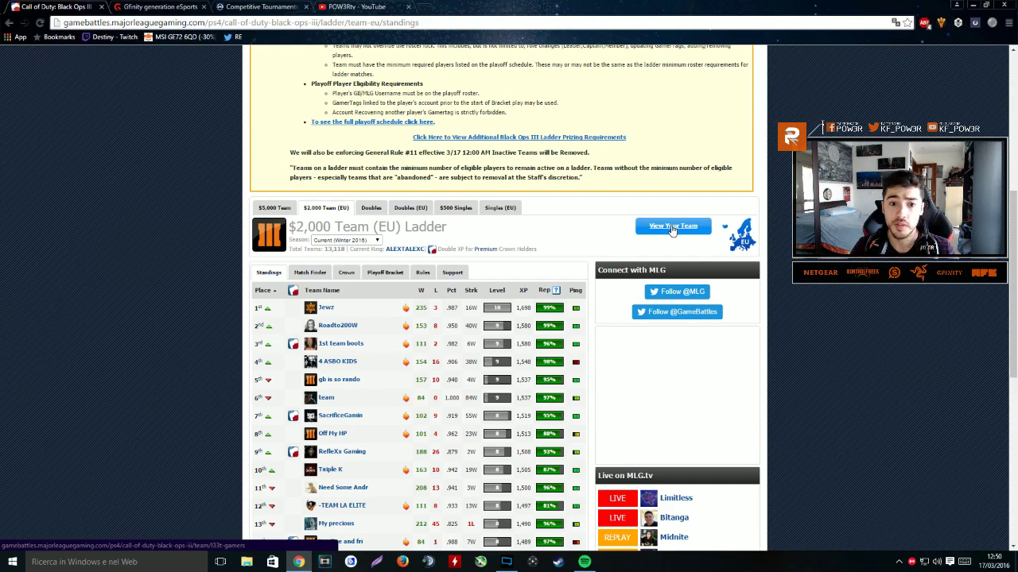
pyautogui.scroll(3, 672, 229)
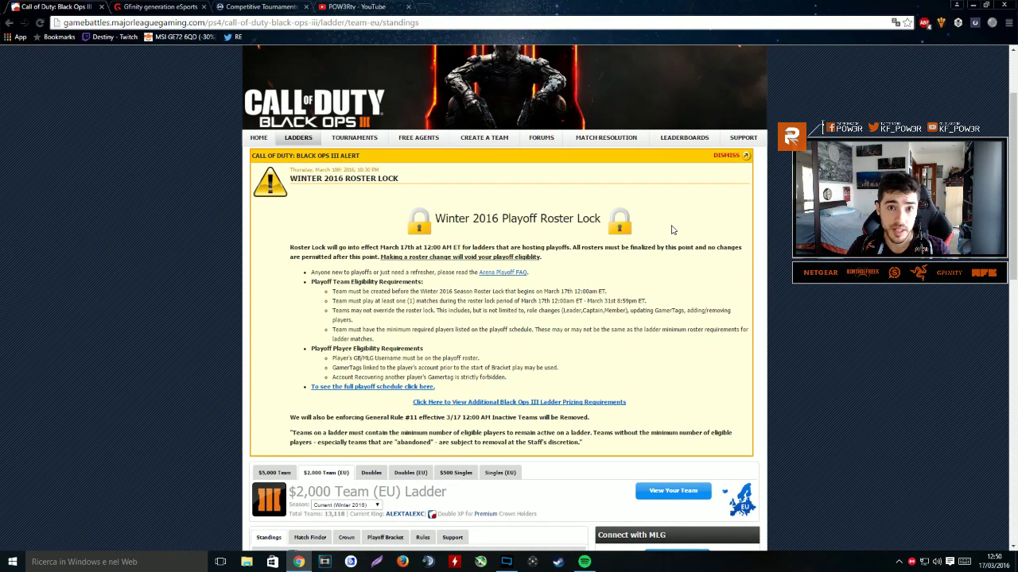
# Step: Open your own team's page from the ladder and examine its stats, recent matches and roster
pyautogui.click(671, 492)
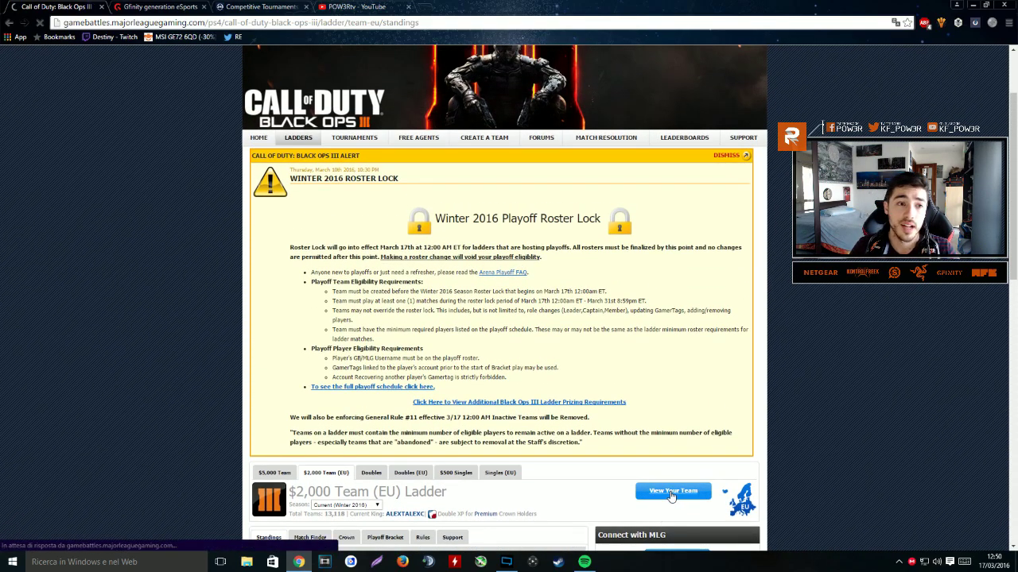
pyautogui.scroll(-6, 201, 363)
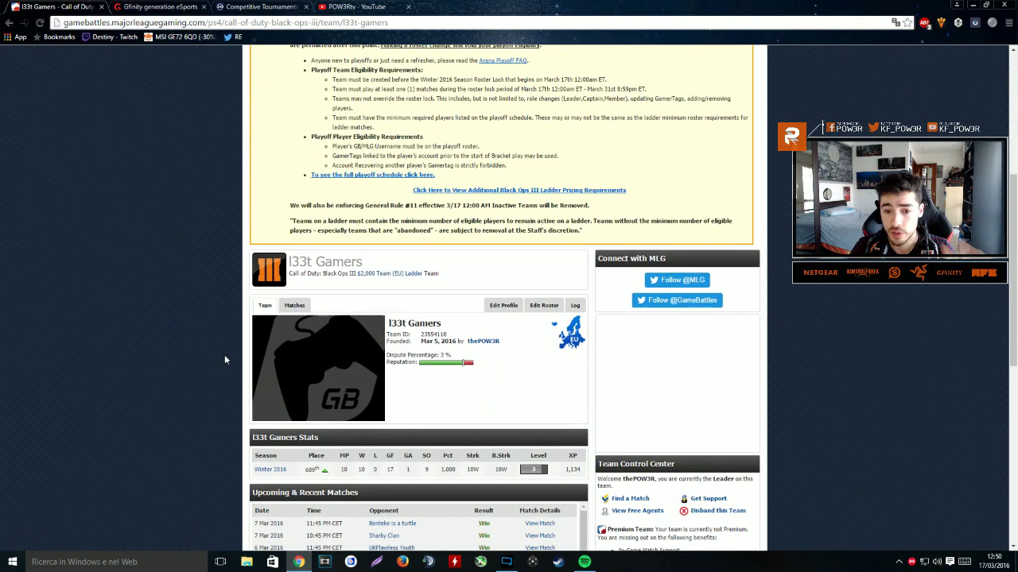
pyautogui.scroll(-1, 192, 276)
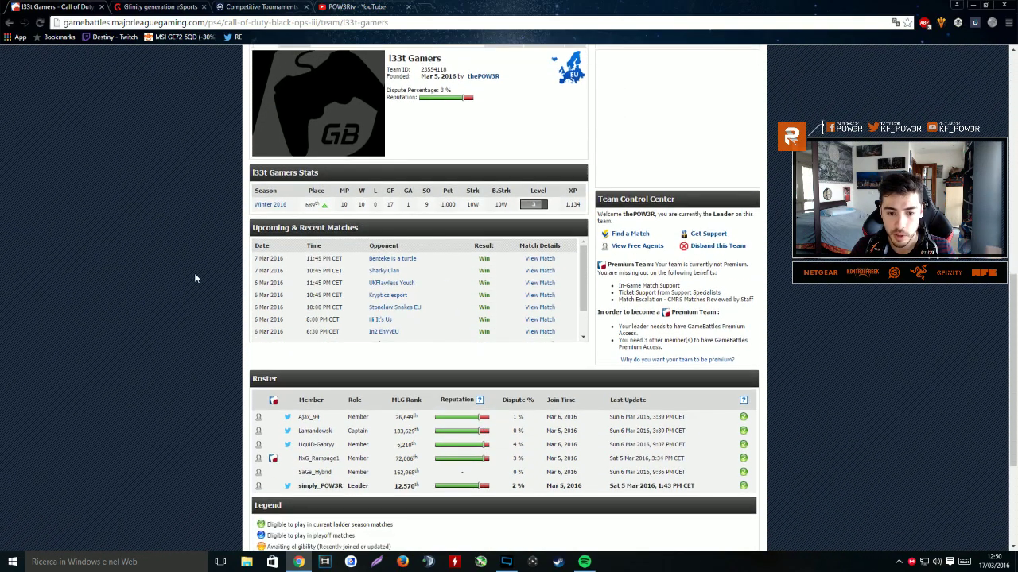
pyautogui.scroll(-2, 188, 341)
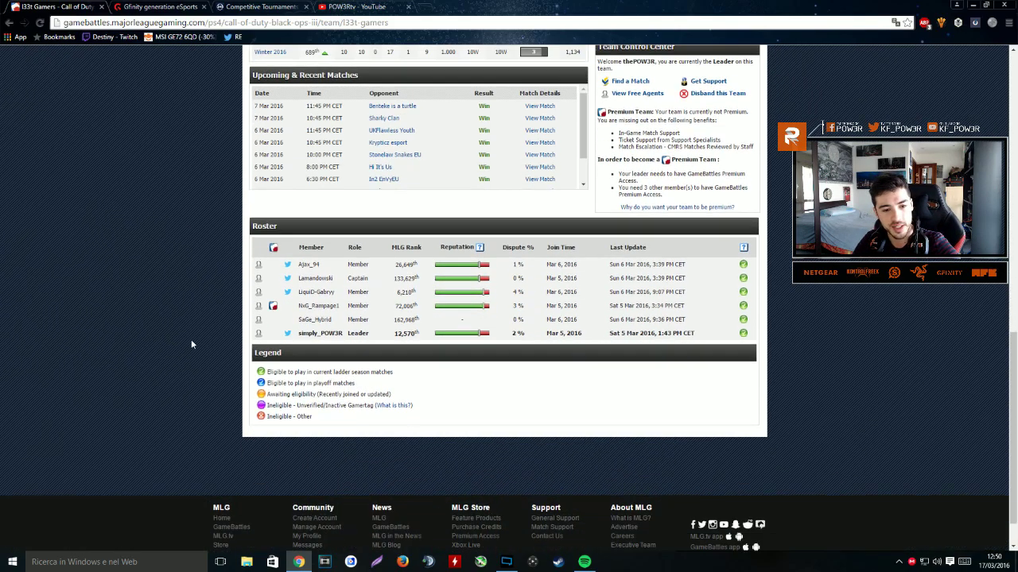
pyautogui.moveTo(715, 339); pyautogui.dragTo(263, 253)
pyautogui.click(188, 263)
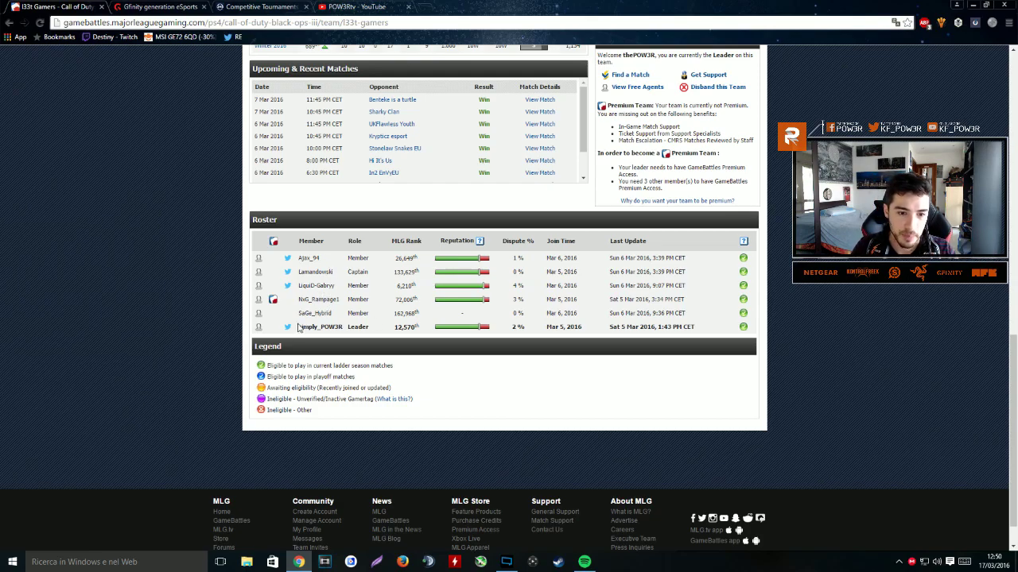
# Step: Open the team's roster editing page and view the search criteria available for inviting a new member
pyautogui.scroll(5, 173, 330)
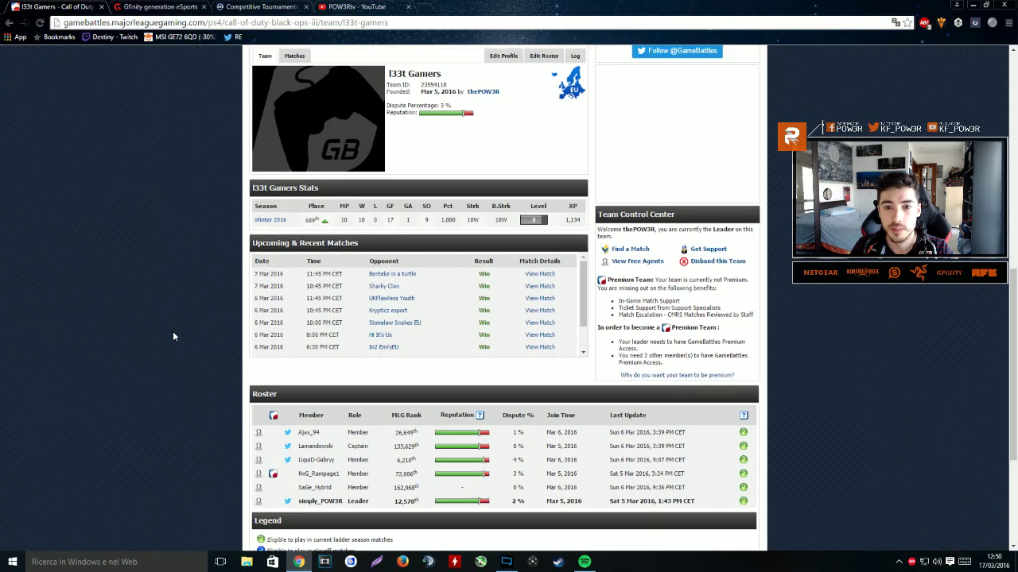
pyautogui.click(537, 254)
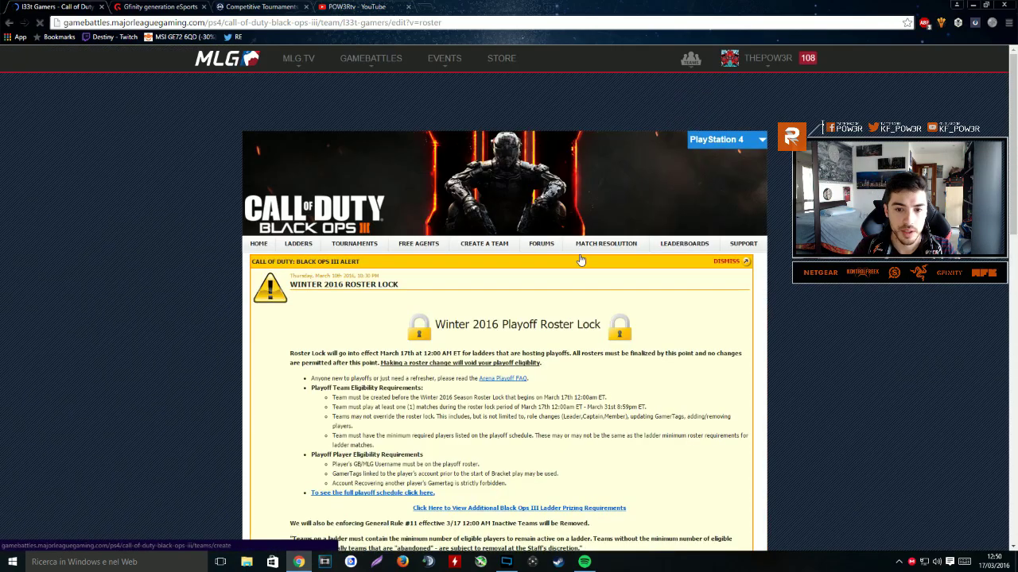
pyautogui.scroll(-9, 191, 334)
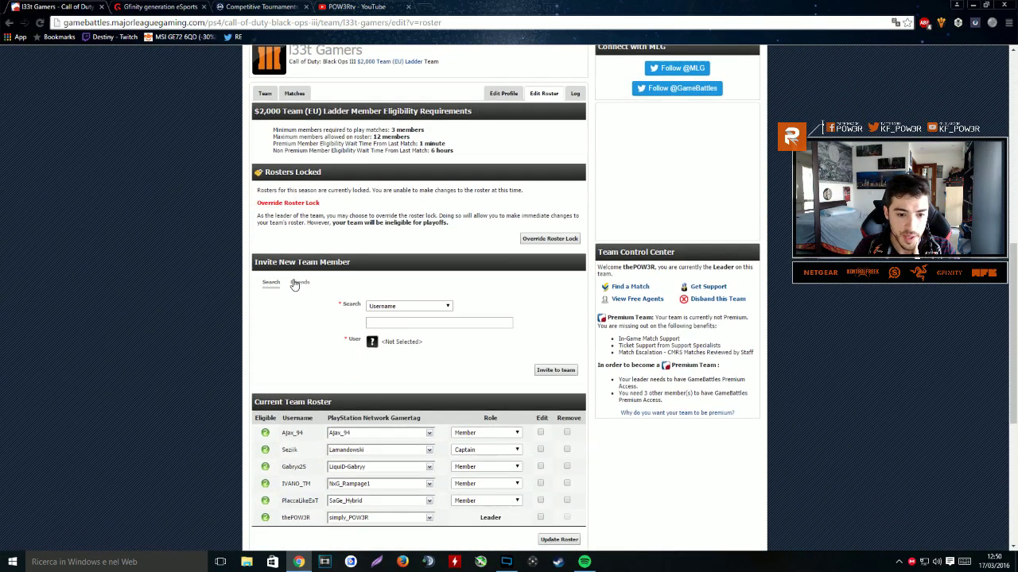
pyautogui.click(418, 307)
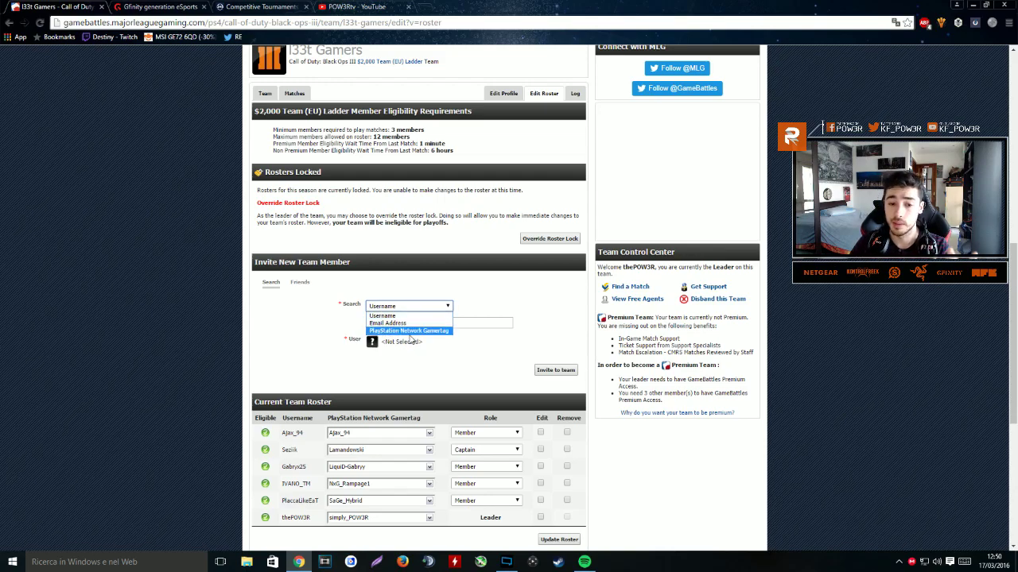
pyautogui.click(478, 387)
# Step: Open the ladder's match finder for the team and inspect the details of both listed 3v3 matches
pyautogui.scroll(3, 541, 326)
pyautogui.scroll(-2, 662, 364)
pyautogui.click(641, 400)
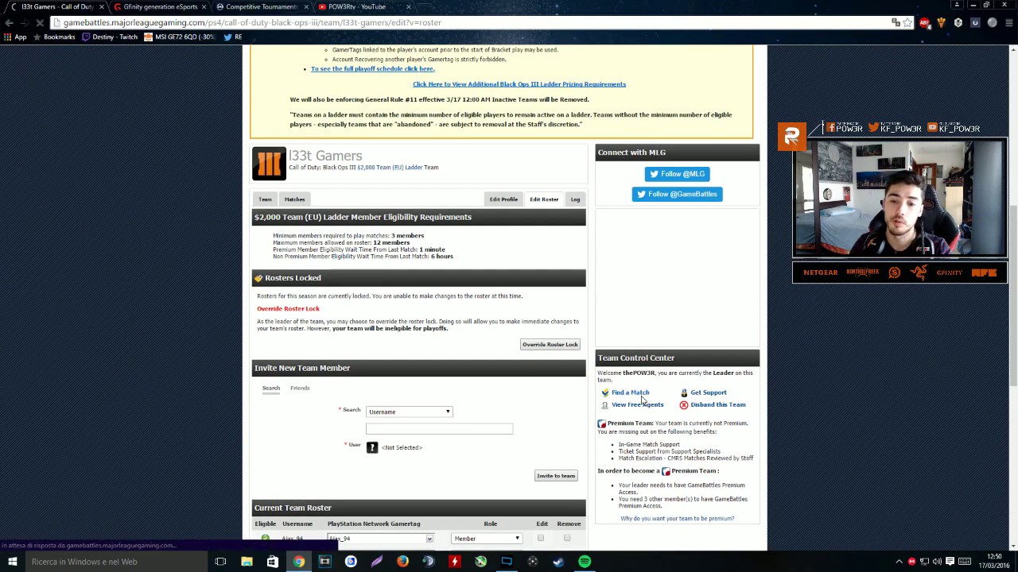
pyautogui.scroll(-5, 197, 309)
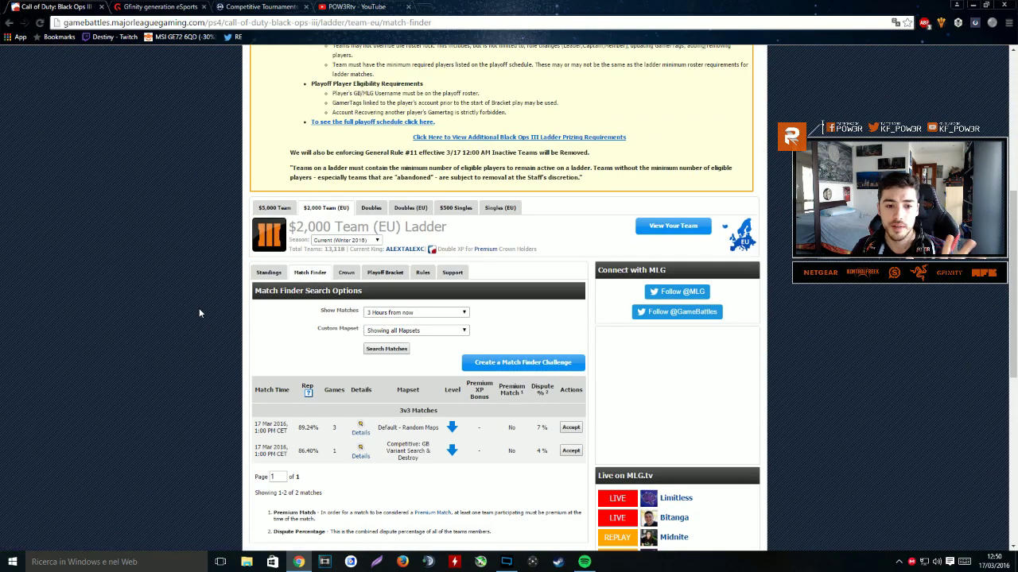
pyautogui.scroll(-1, 199, 308)
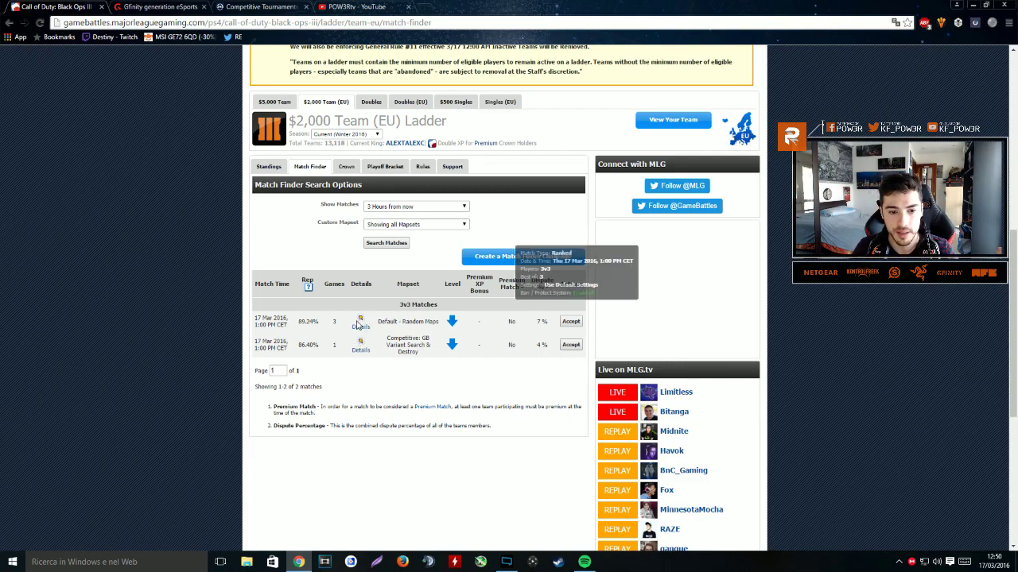
pyautogui.moveTo(361, 326)
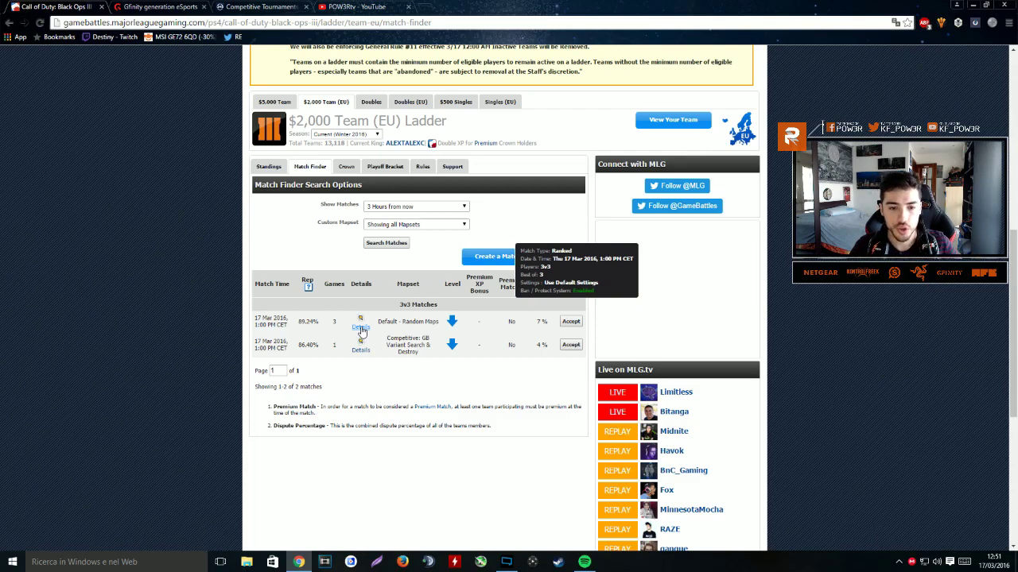
pyautogui.moveTo(363, 355)
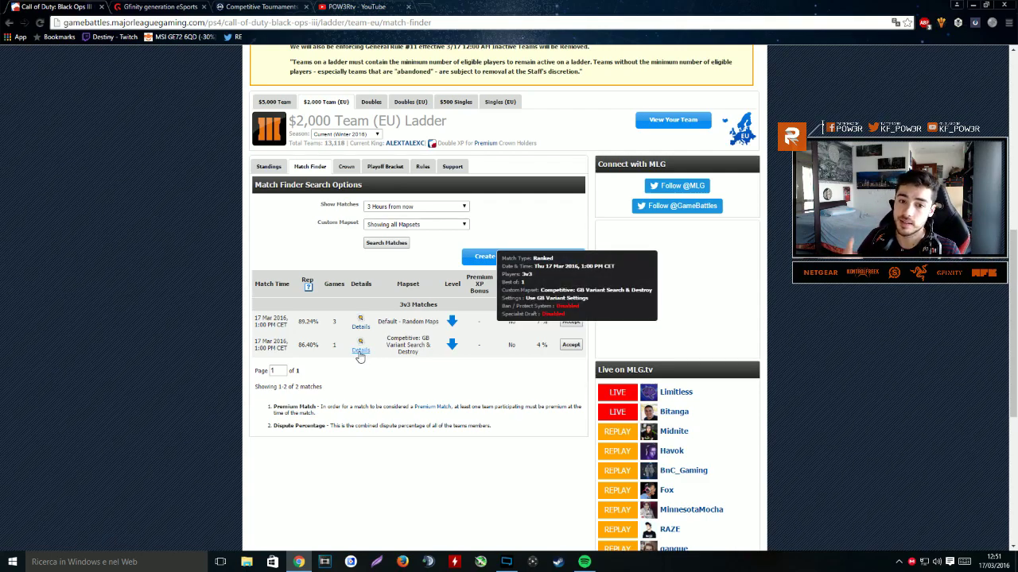
# Step: Start creating a match finder challenge and review the form's date, time and match settings
pyautogui.click(529, 259)
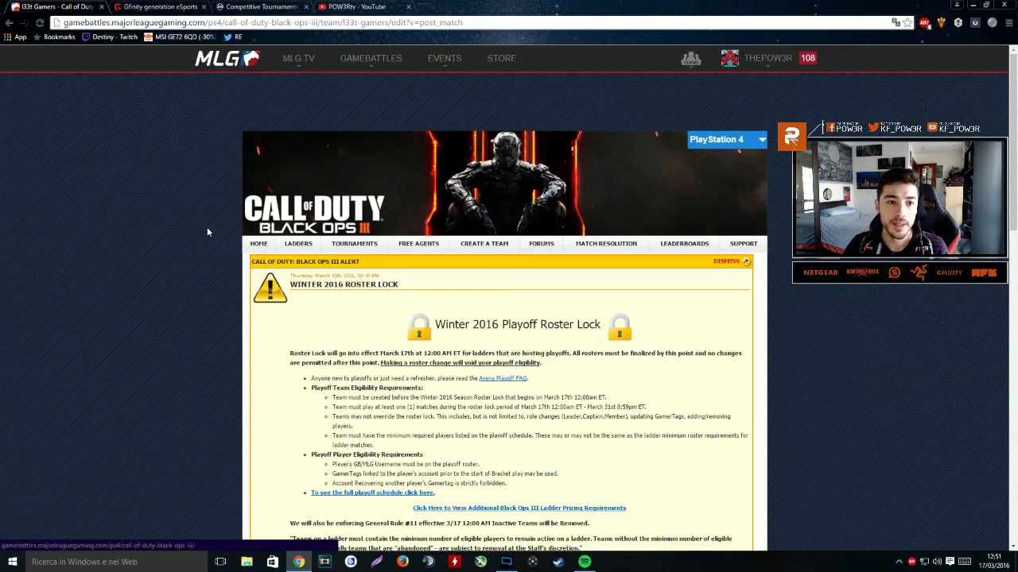
pyautogui.scroll(-4, 207, 222)
pyautogui.scroll(-1, 190, 191)
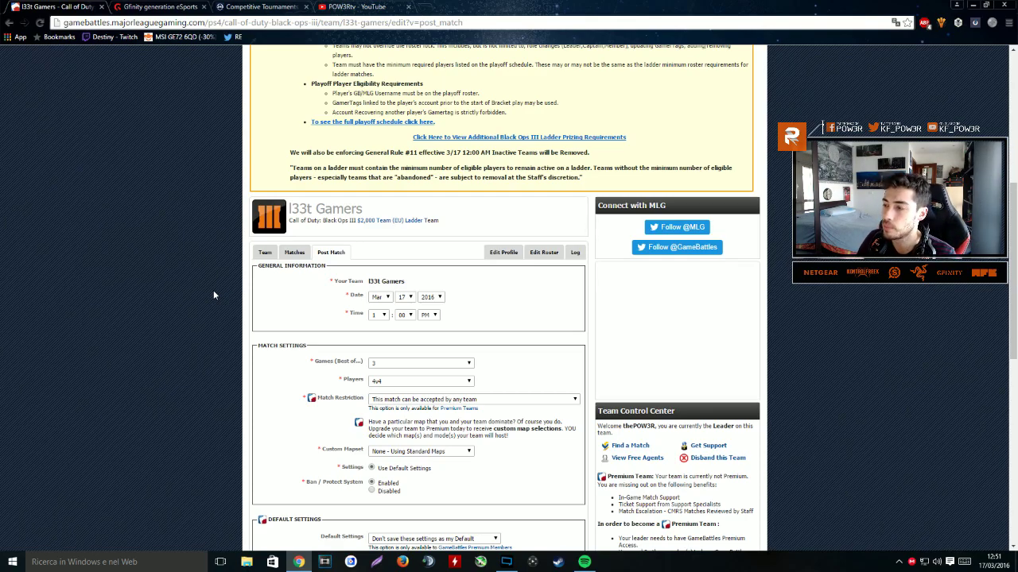
pyautogui.scroll(-2, 229, 274)
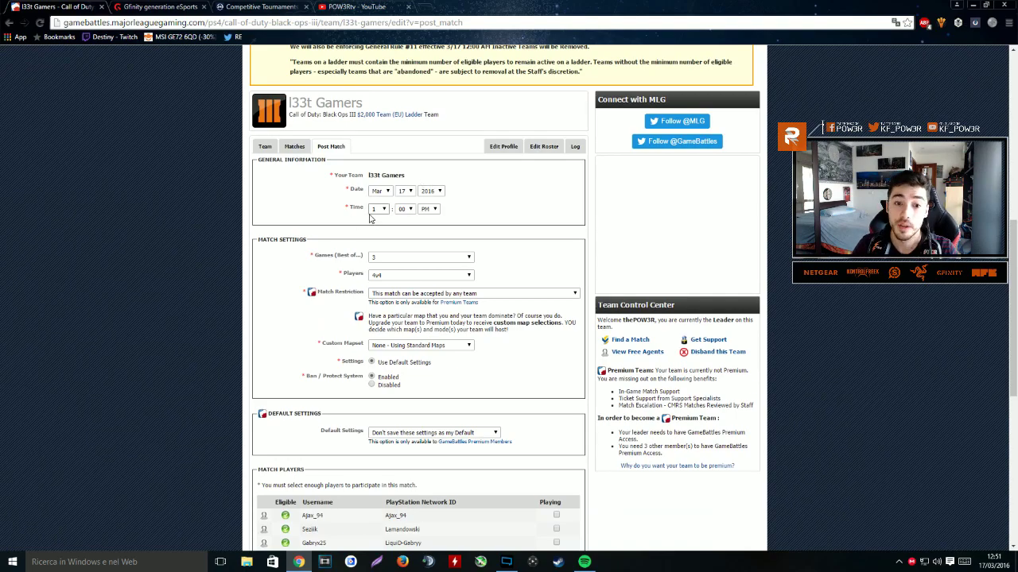
# Step: Set the challenge to best of 3 games and leave it open to acceptance by any team
pyautogui.scroll(-1, 373, 214)
pyautogui.click(397, 208)
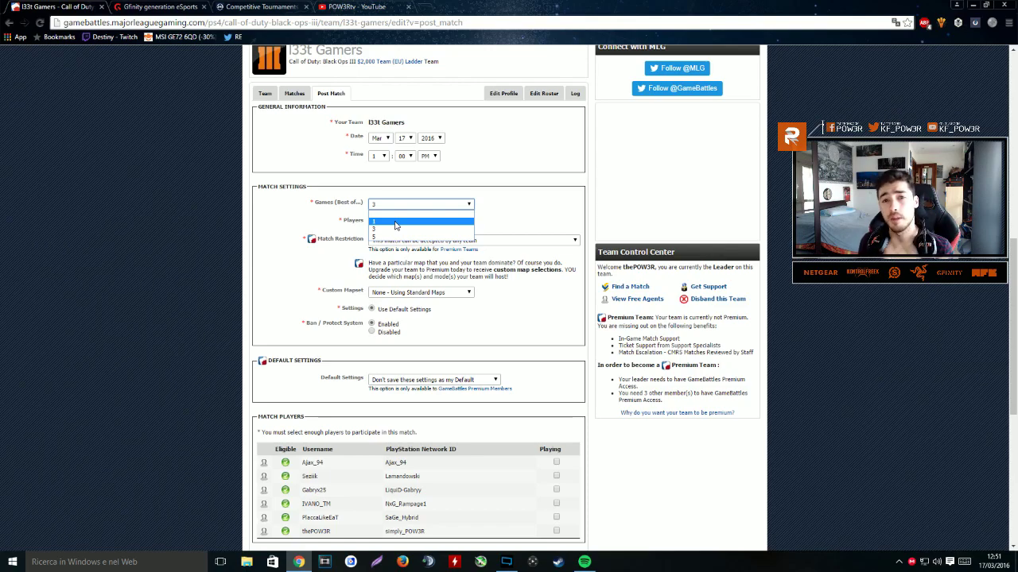
pyautogui.click(395, 229)
pyautogui.click(486, 240)
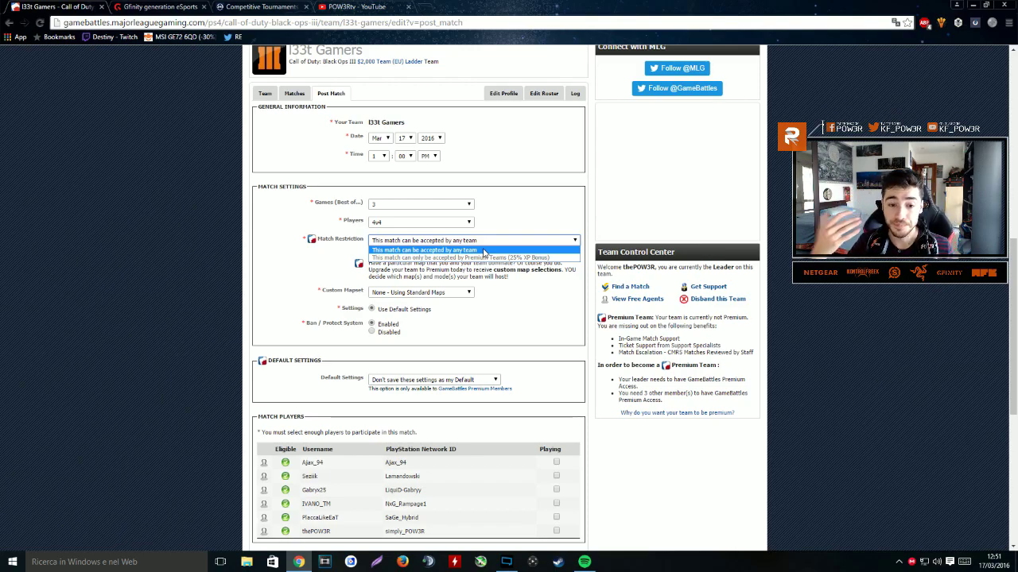
pyautogui.click(316, 278)
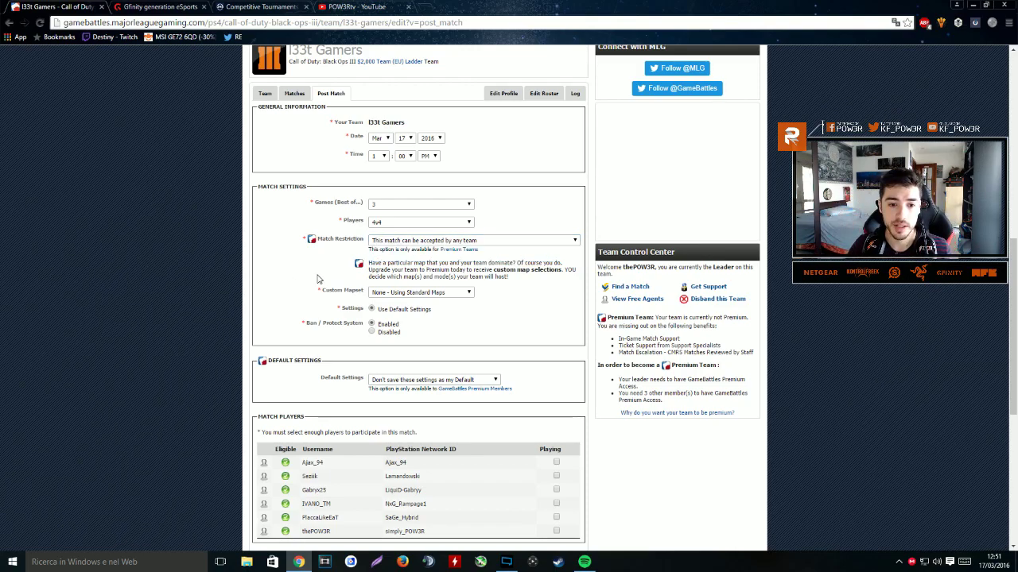
# Step: Look through the custom mapset choices and select None - Using Standard Maps for the challenge
pyautogui.click(414, 293)
pyautogui.scroll(5, 437, 323)
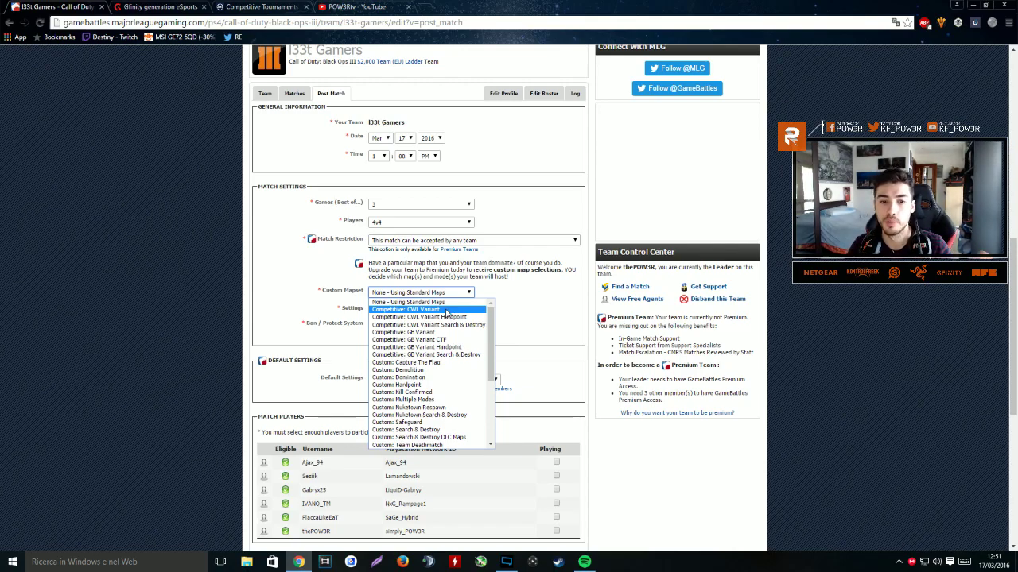
pyautogui.scroll(-1, 453, 318)
pyautogui.scroll(2, 433, 322)
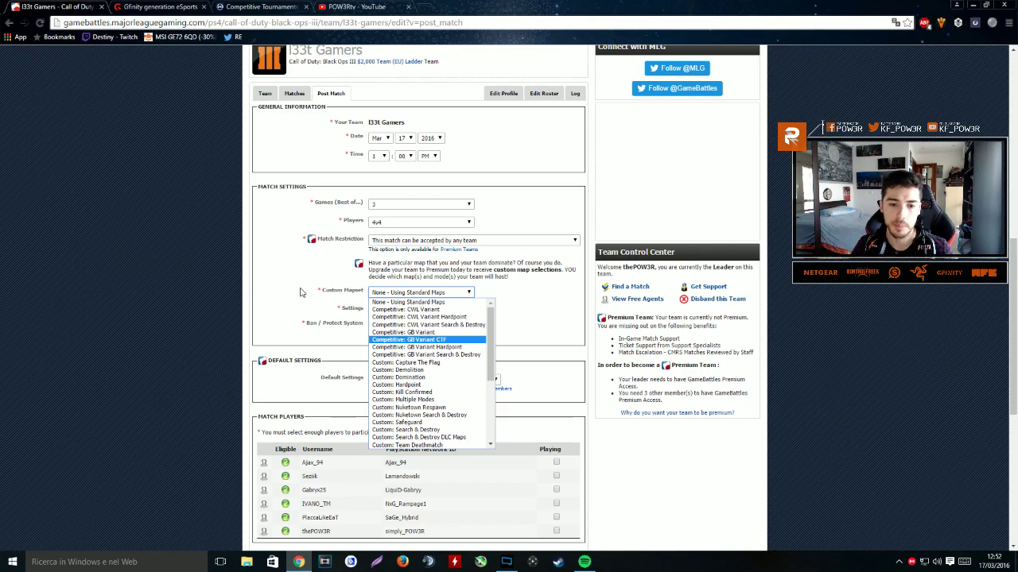
pyautogui.scroll(-5, 428, 378)
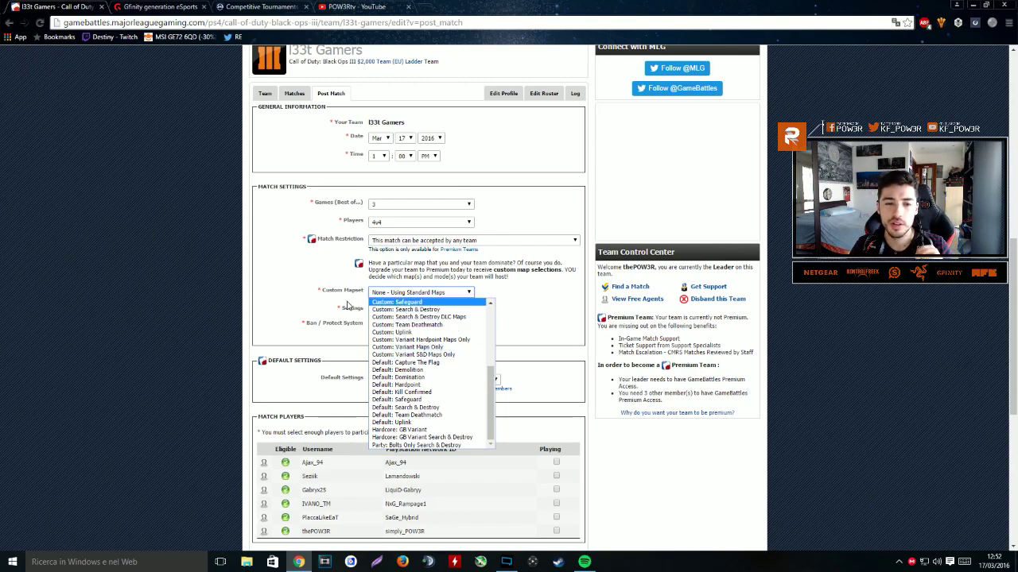
pyautogui.scroll(4, 406, 355)
pyautogui.scroll(2, 406, 355)
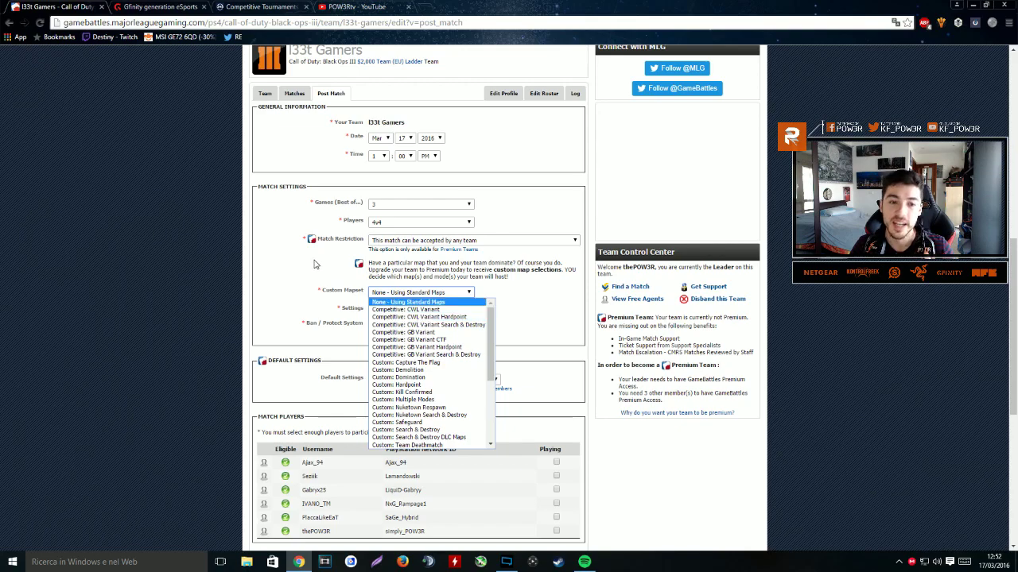
pyautogui.click(408, 302)
# Step: Keep the match acceptable by any team and review the custom mapset list again, including Competitive: GB Variant Search & Destroy
pyautogui.scroll(2, 268, 280)
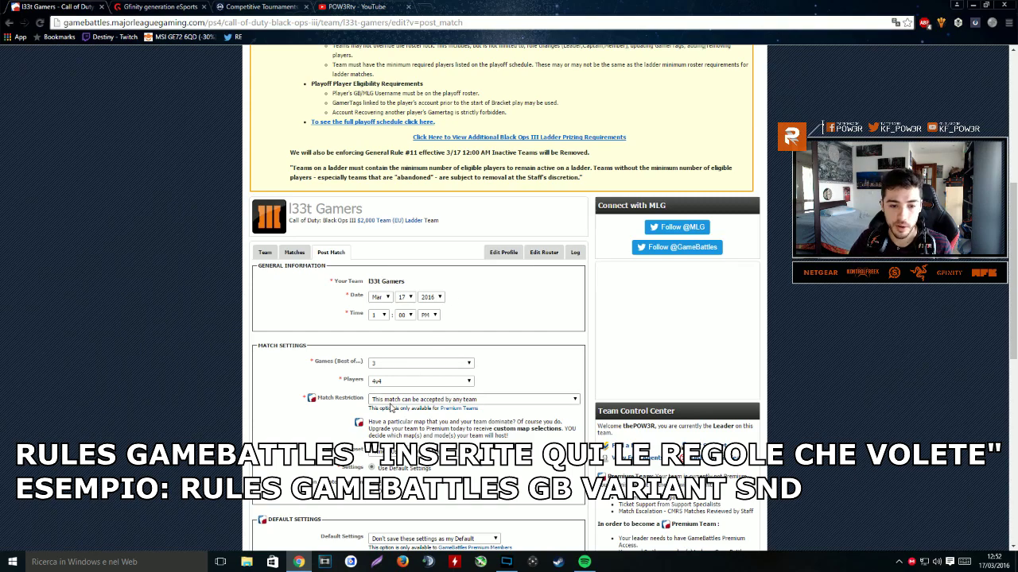
pyautogui.click(392, 400)
pyautogui.click(395, 409)
pyautogui.click(398, 447)
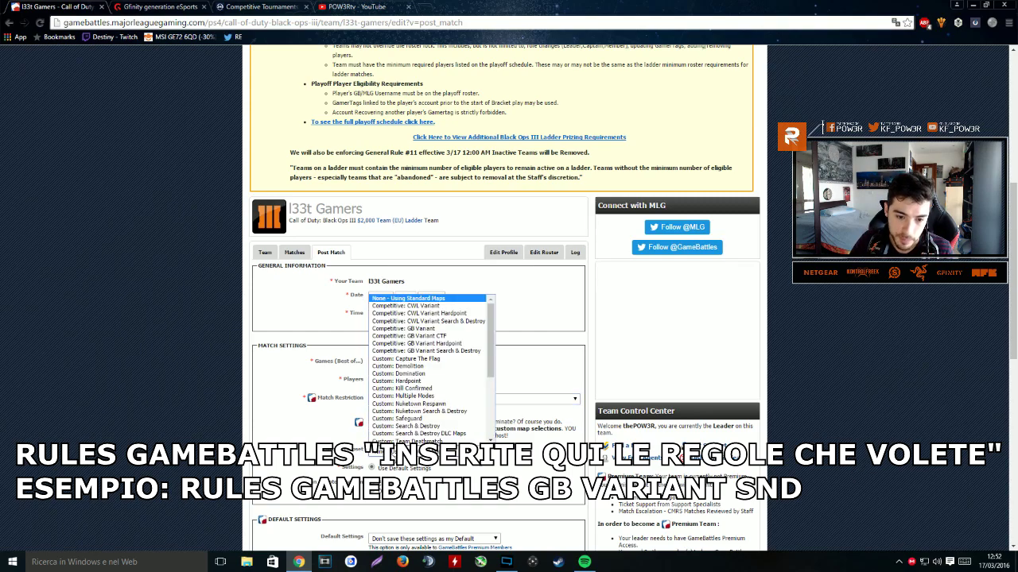
pyautogui.scroll(-3, 415, 427)
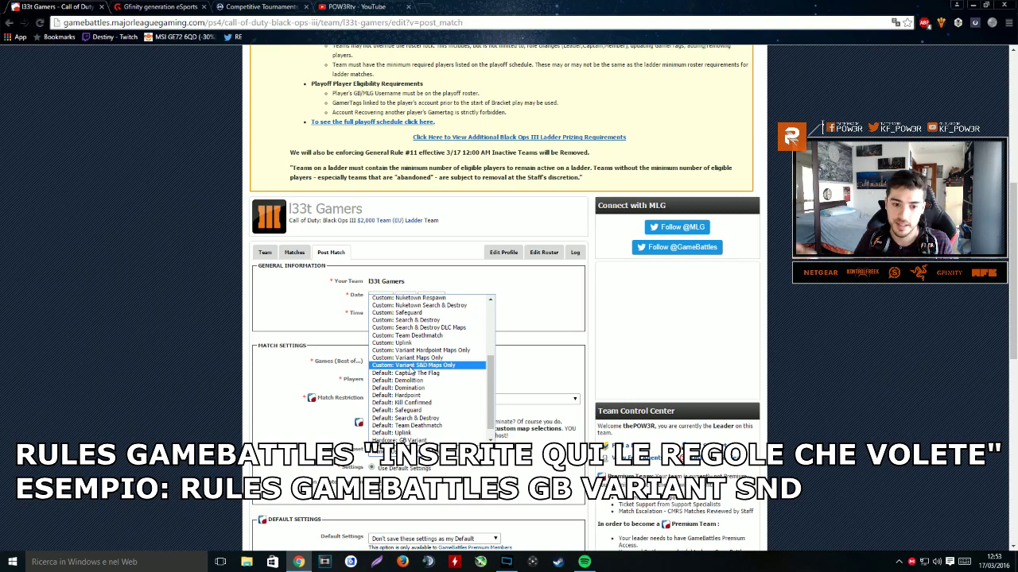
pyautogui.scroll(5, 407, 372)
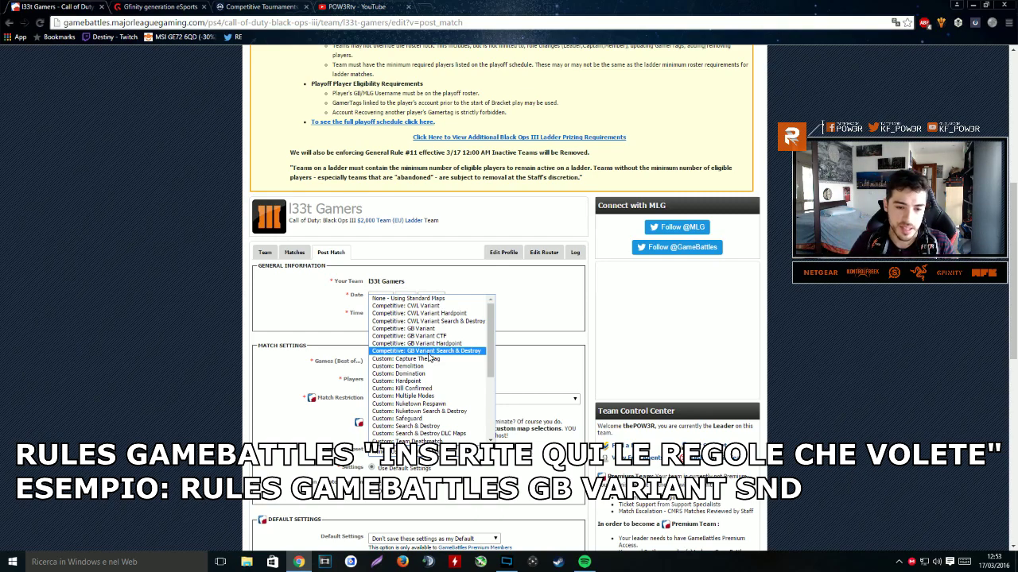
pyautogui.click(285, 390)
# Step: Keep the match open to any team and set the custom mapset to Competitive: CWL Variant Search & Destroy
pyautogui.scroll(-1, 290, 387)
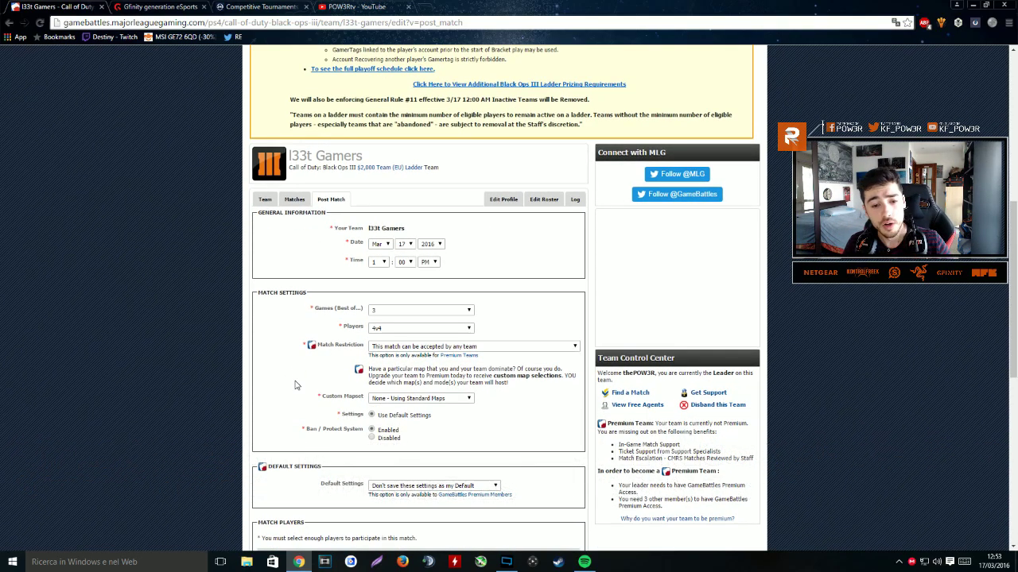
pyautogui.scroll(-1, 293, 384)
pyautogui.click(394, 295)
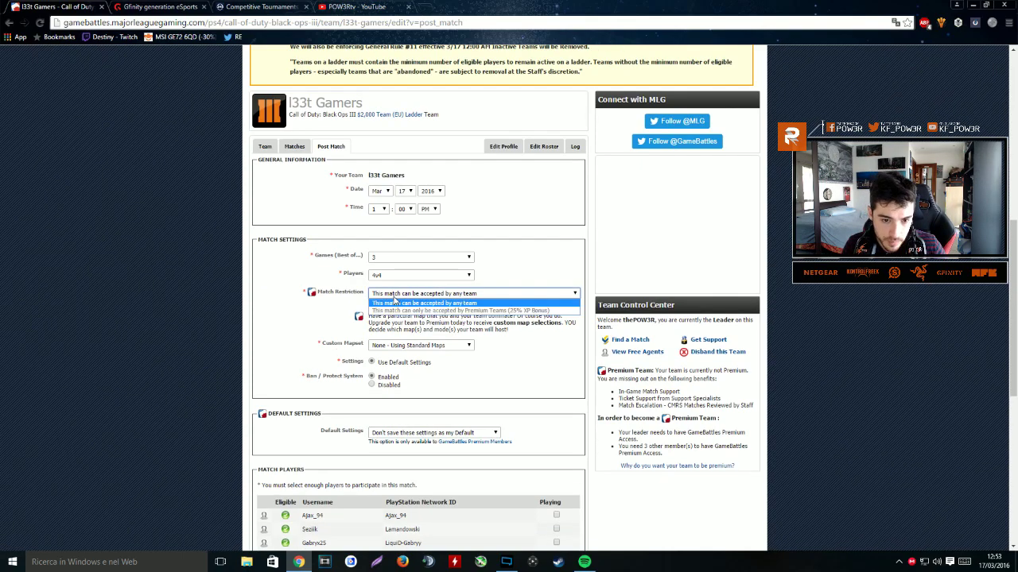
pyautogui.click(395, 302)
pyautogui.click(396, 345)
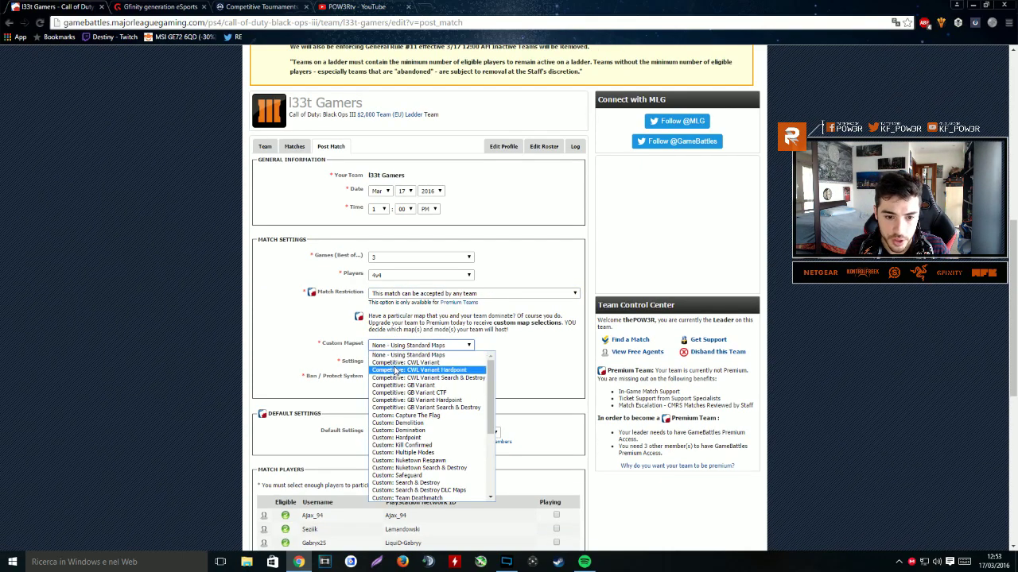
pyautogui.click(398, 378)
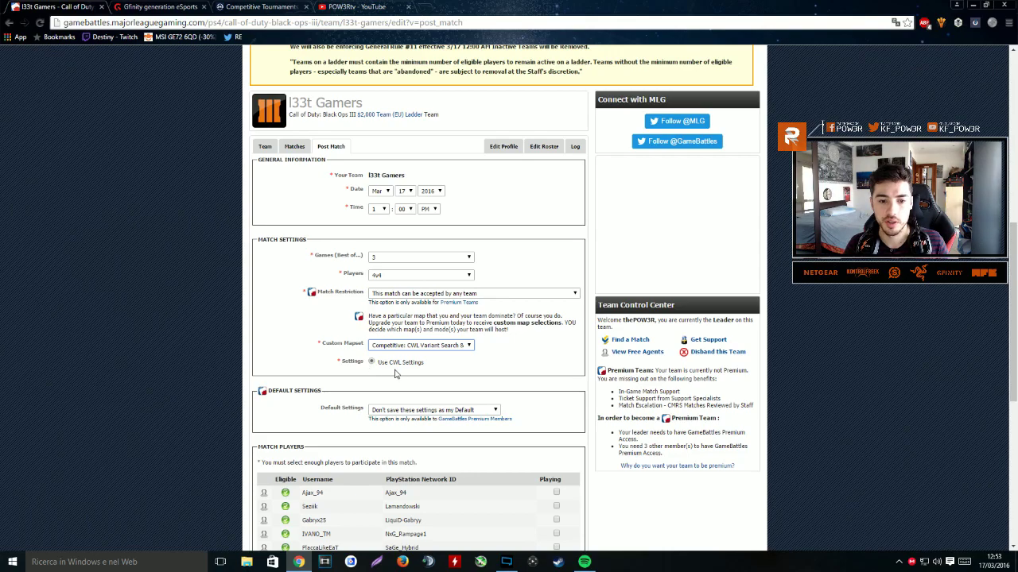
# Step: Mark the first, second, fourth and sixth roster members as playing in the match and agree to the posted ladder rules
pyautogui.scroll(-1, 395, 373)
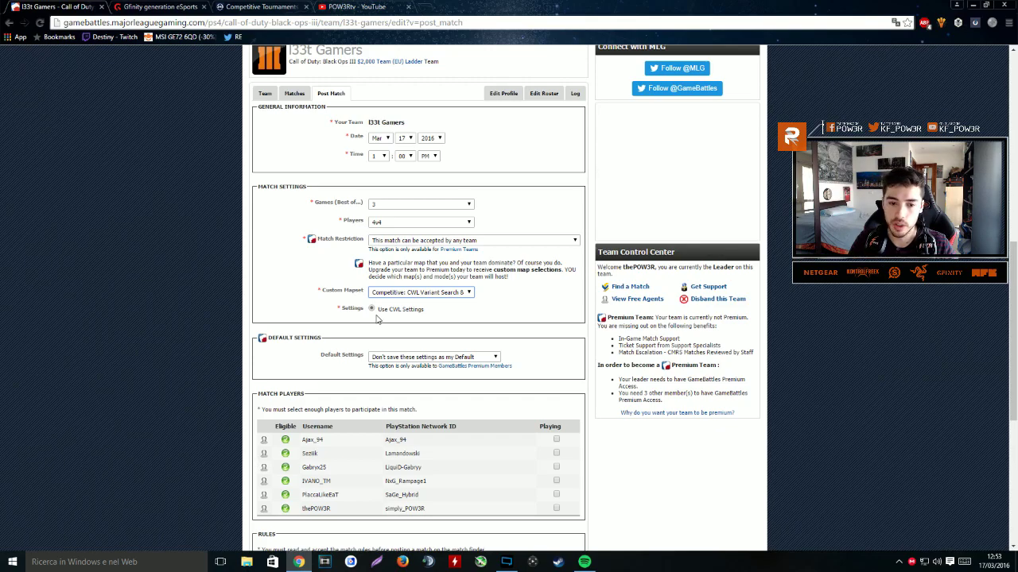
pyautogui.scroll(-2, 378, 319)
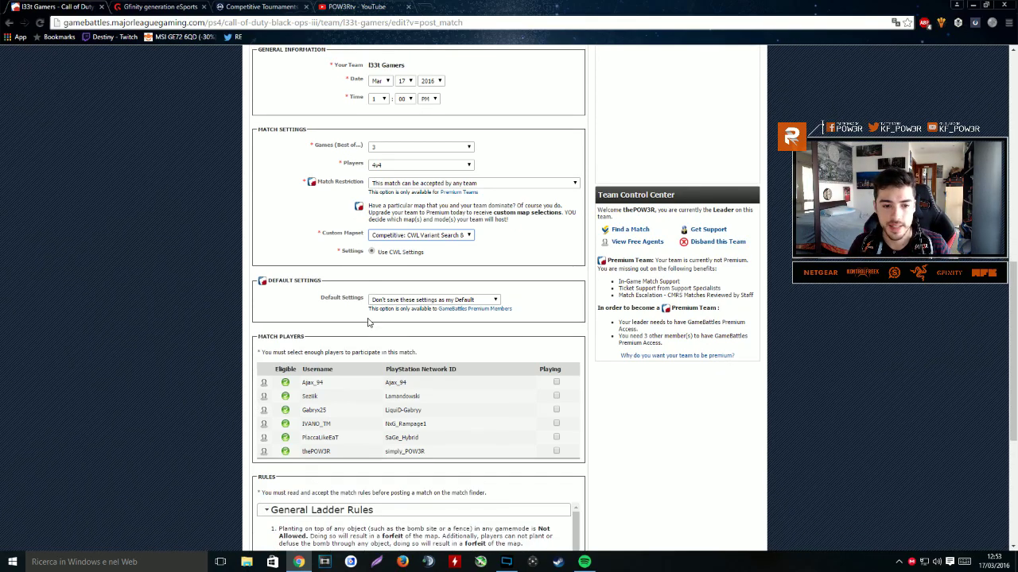
pyautogui.scroll(-2, 526, 344)
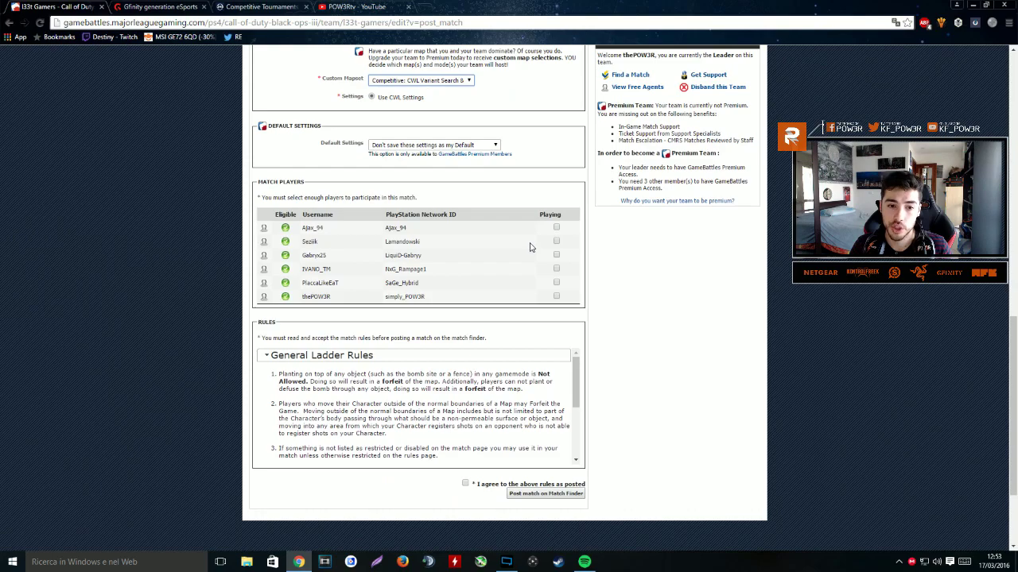
pyautogui.scroll(4, 568, 230)
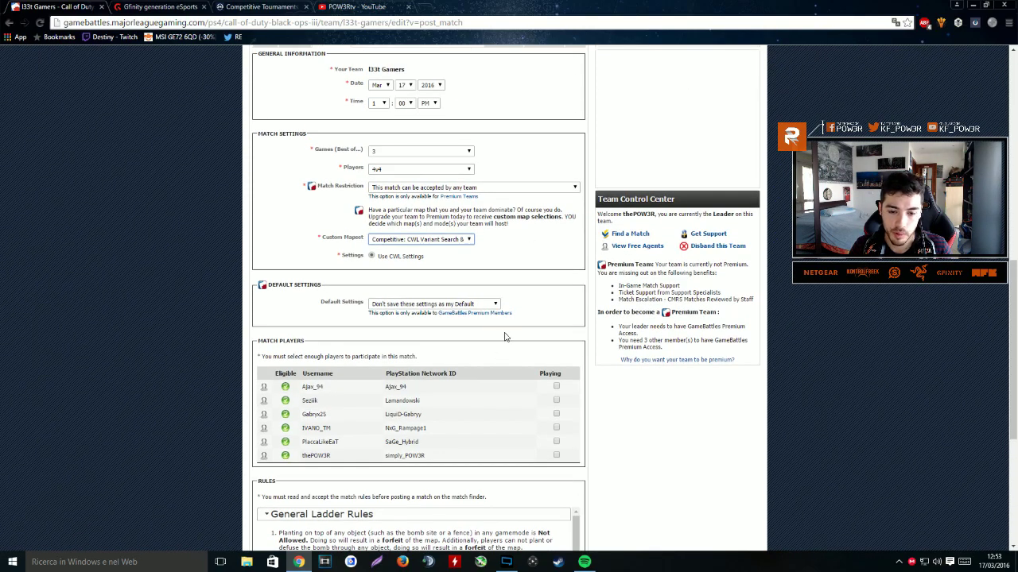
pyautogui.scroll(-2, 557, 333)
pyautogui.click(556, 334)
pyautogui.scroll(-2, 548, 349)
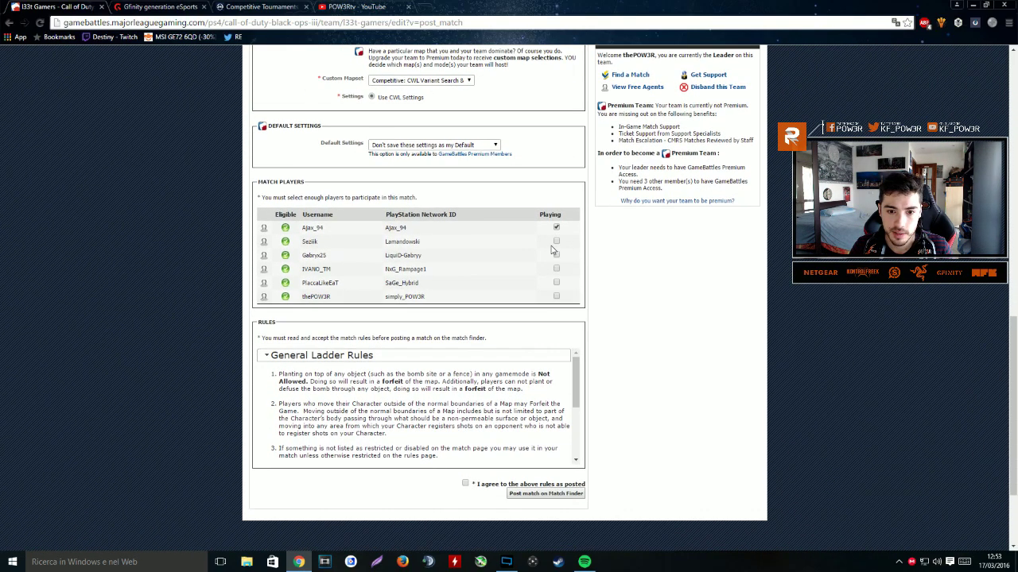
pyautogui.click(557, 242)
pyautogui.click(556, 270)
pyautogui.click(557, 296)
pyautogui.scroll(-3, 588, 342)
pyautogui.click(465, 353)
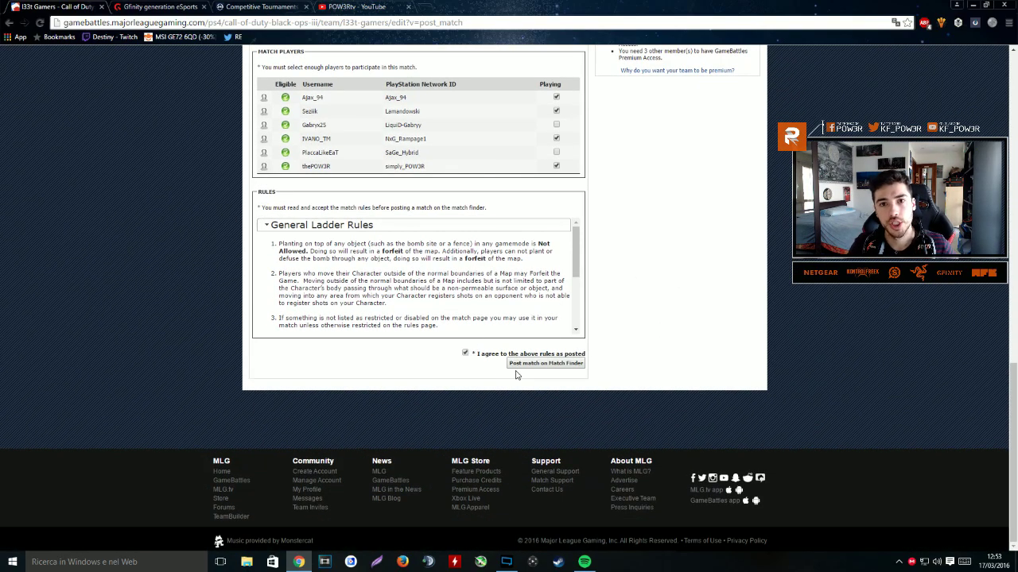
# Step: Review the completed match form and show the list of Black Ops III tournaments offered on GameBattles
pyautogui.scroll(4, 513, 341)
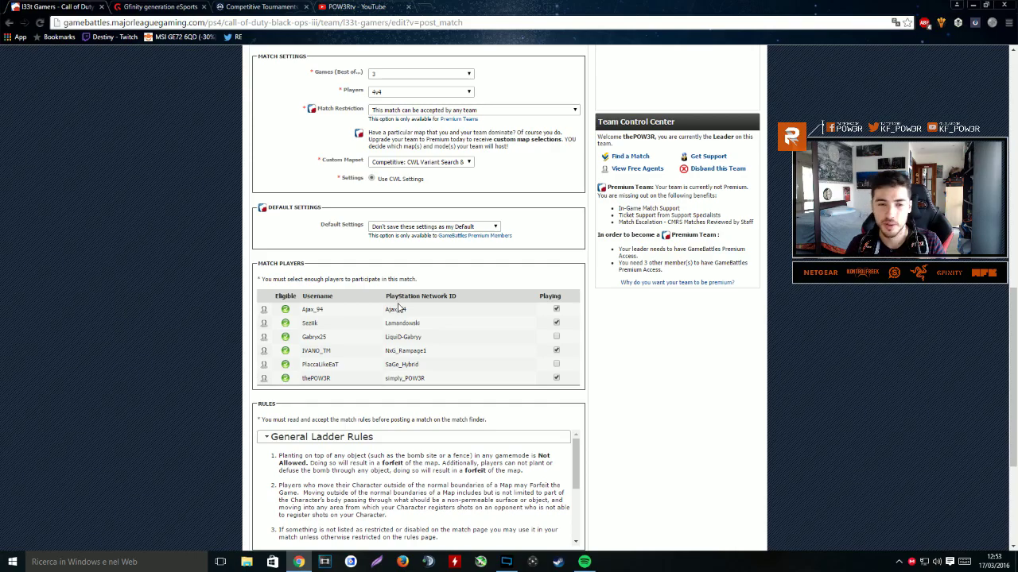
pyautogui.scroll(7, 227, 242)
pyautogui.scroll(5, 227, 242)
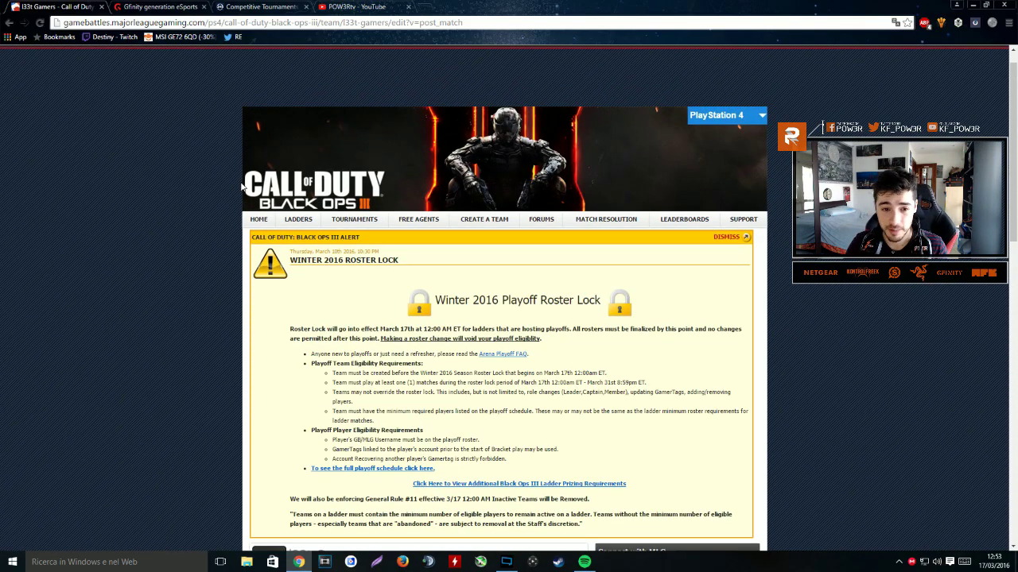
pyautogui.moveTo(371, 225)
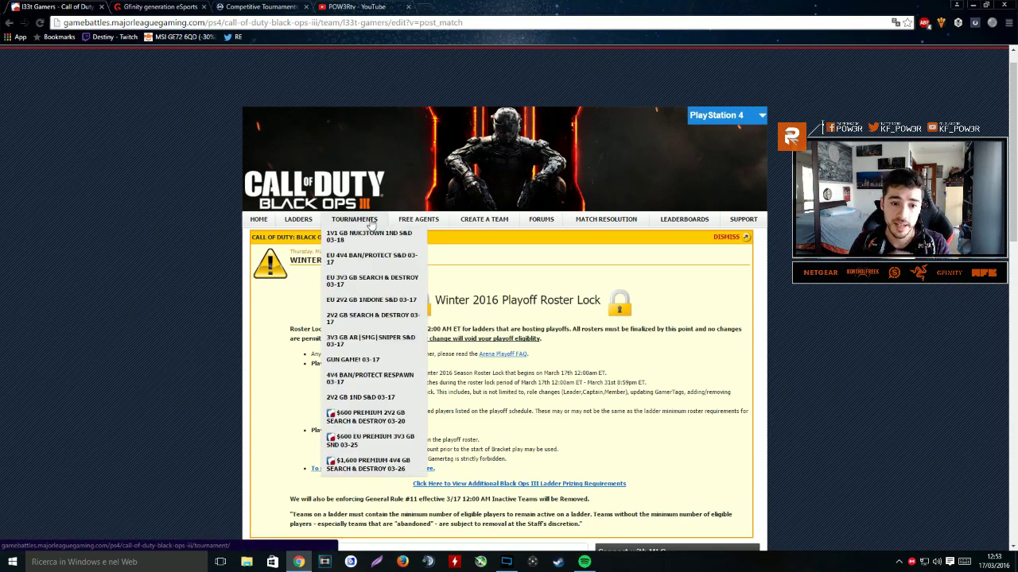
# Step: Switch to the Gfinity site and open the cups page for Call of Duty: Black Ops III on PS4
pyautogui.click(130, 8)
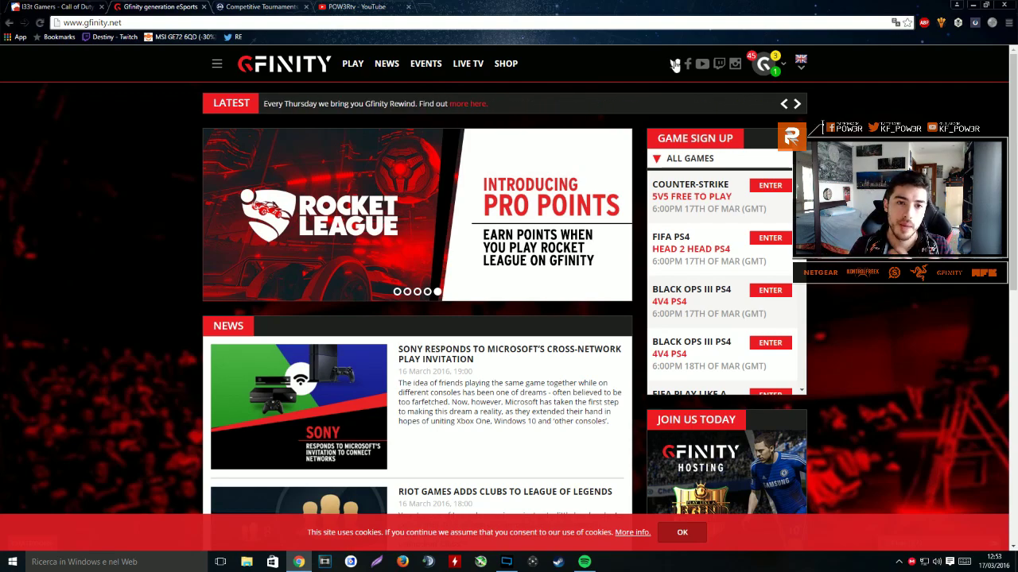
pyautogui.click(510, 560)
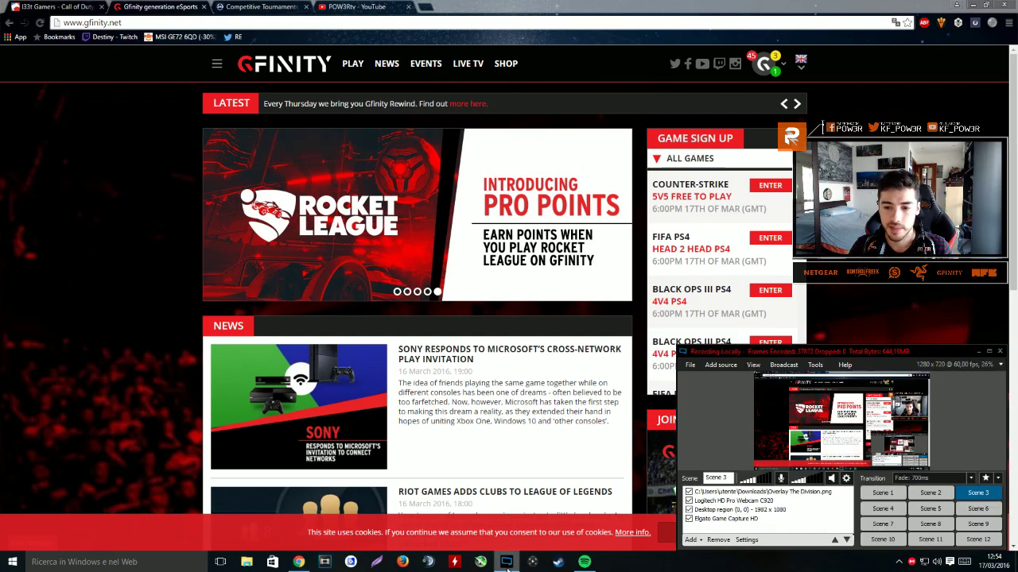
pyautogui.click(170, 206)
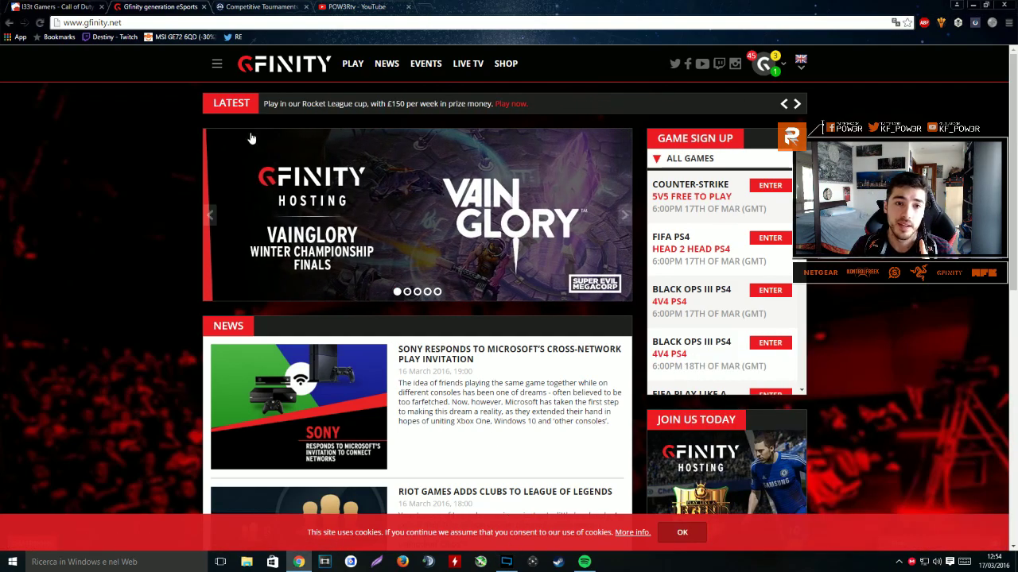
pyautogui.click(354, 74)
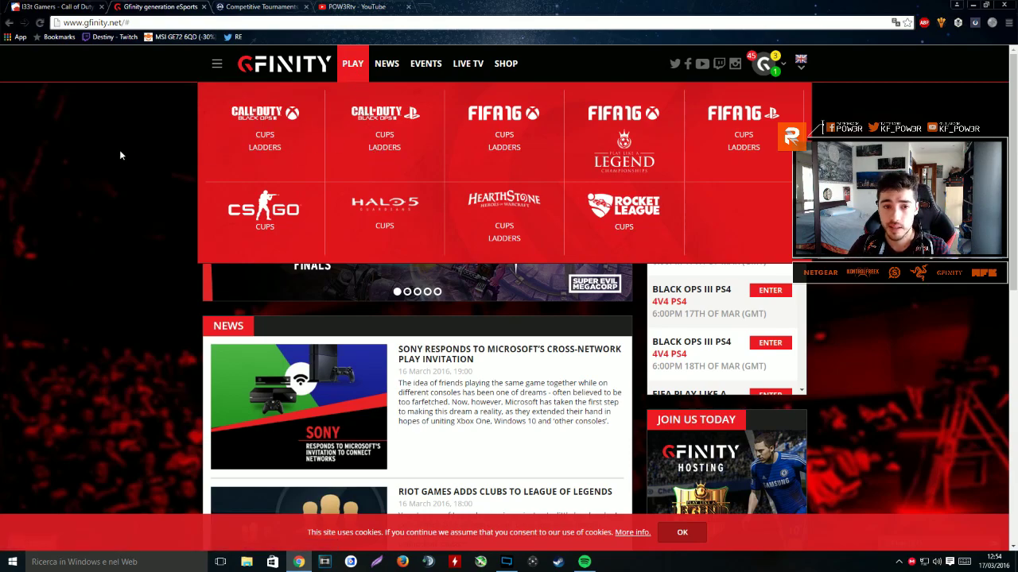
pyautogui.click(392, 137)
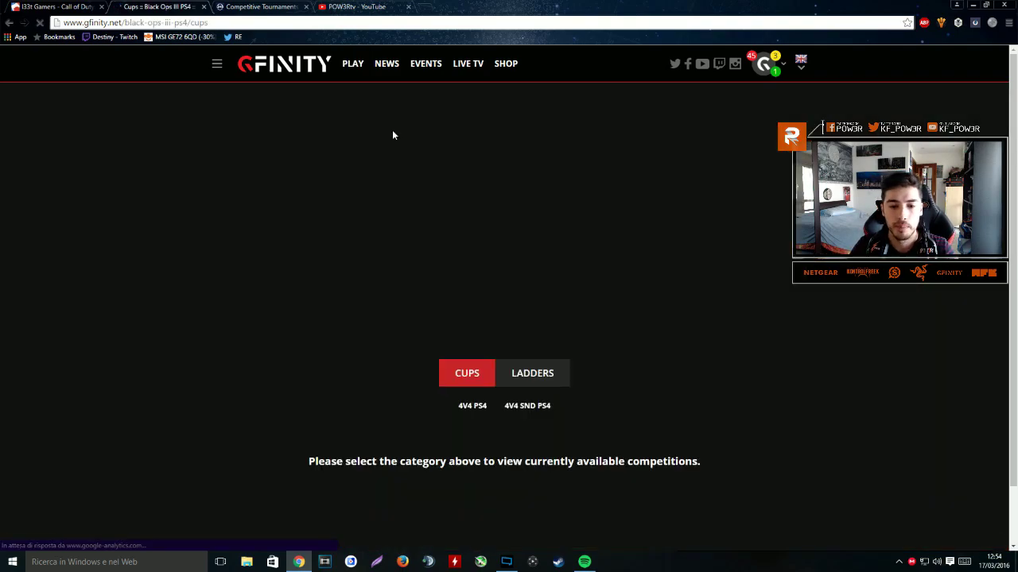
pyautogui.scroll(-1, 438, 278)
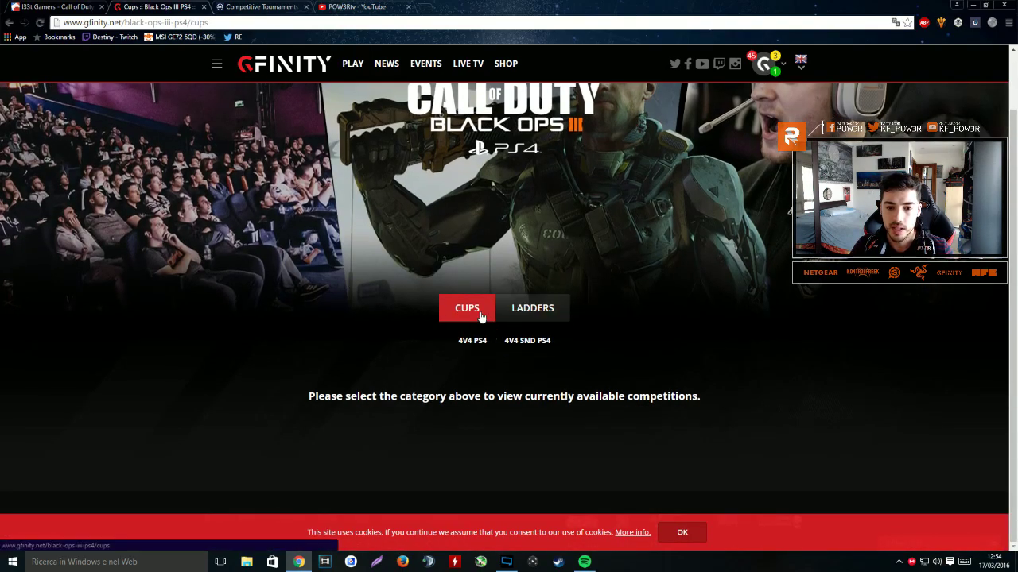
# Step: Show the 4v4 PS4 cups and compare their registration and start dates with today's date in the system calendar
pyautogui.click(473, 340)
pyautogui.scroll(-5, 137, 358)
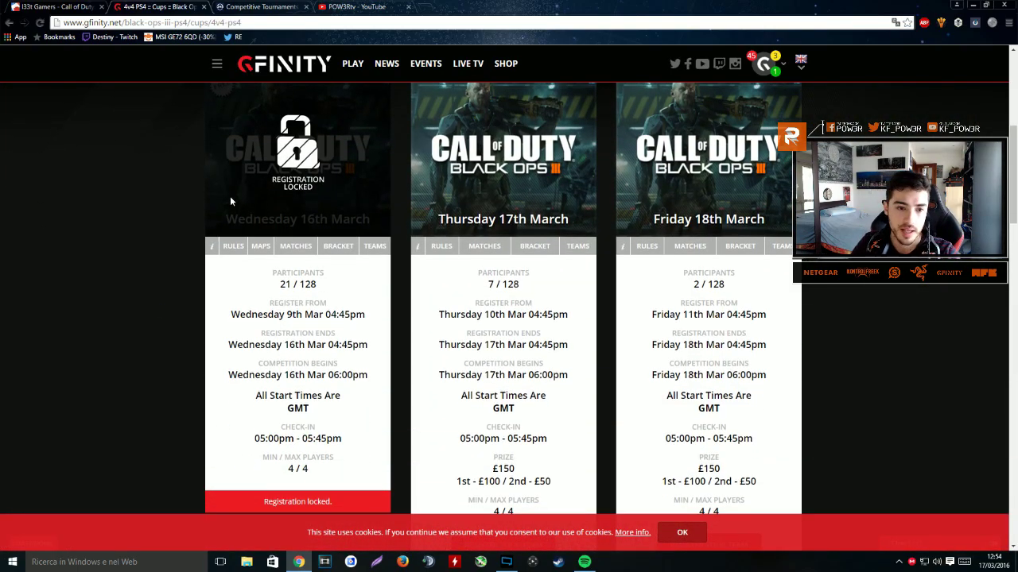
pyautogui.scroll(1, 252, 169)
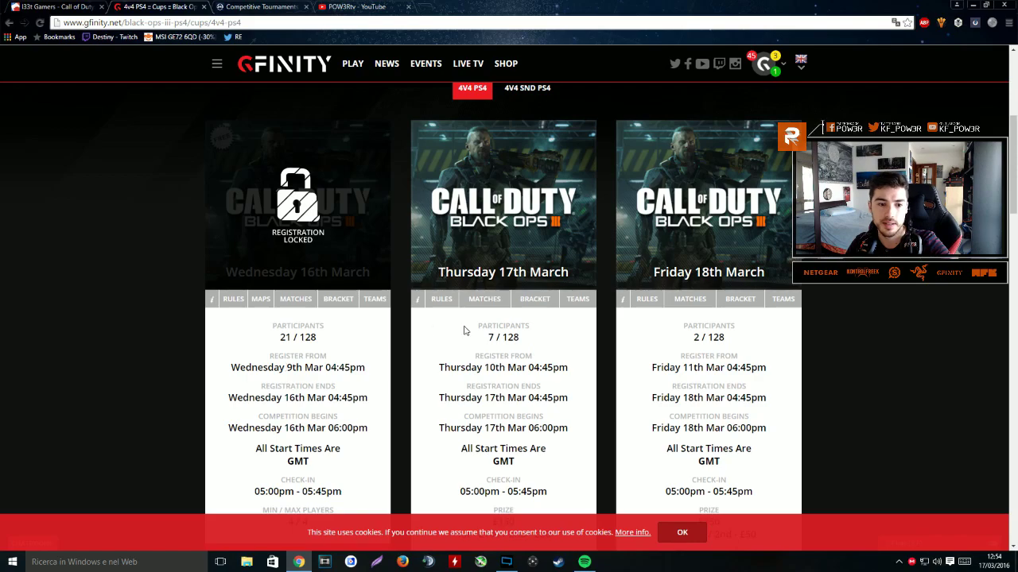
pyautogui.click(986, 561)
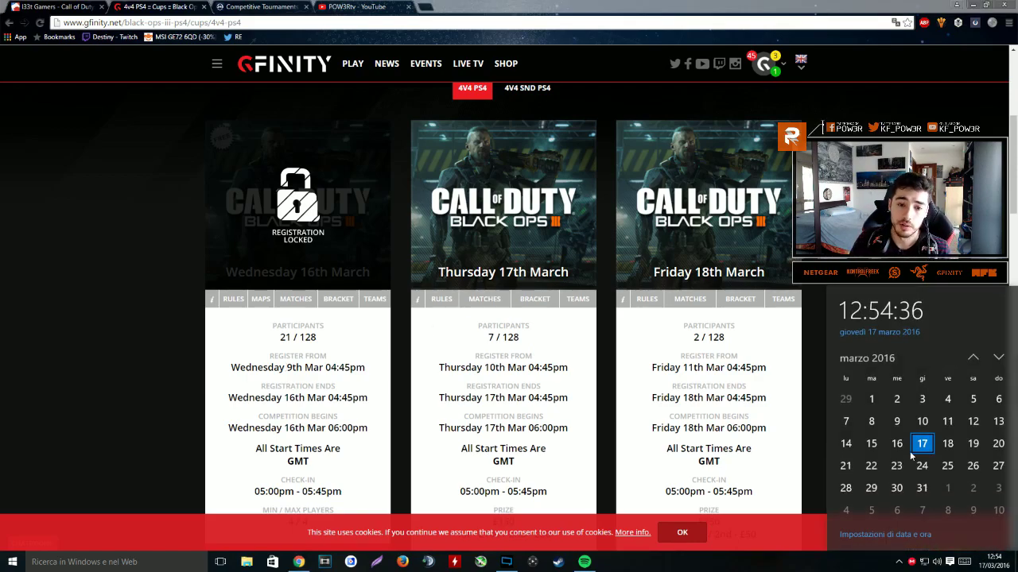
pyautogui.scroll(2, 165, 388)
pyautogui.scroll(-3, 164, 383)
pyautogui.scroll(4, 176, 355)
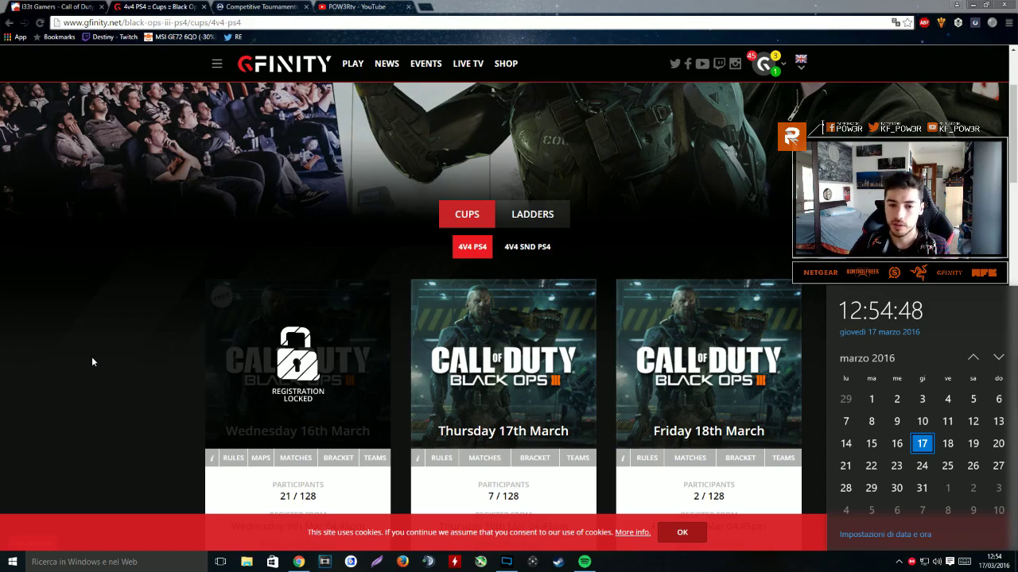
# Step: Show the 4v4 SND PS4 cups and examine the participants, registration dates, check-in times, prizes and player limits
pyautogui.click(515, 250)
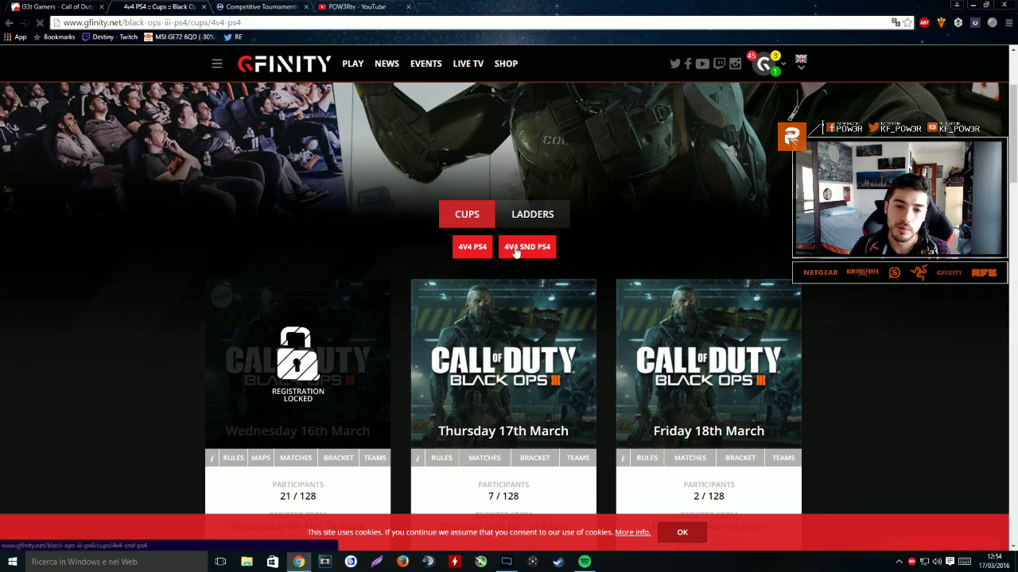
pyautogui.scroll(-3, 233, 365)
pyautogui.scroll(-2, 237, 358)
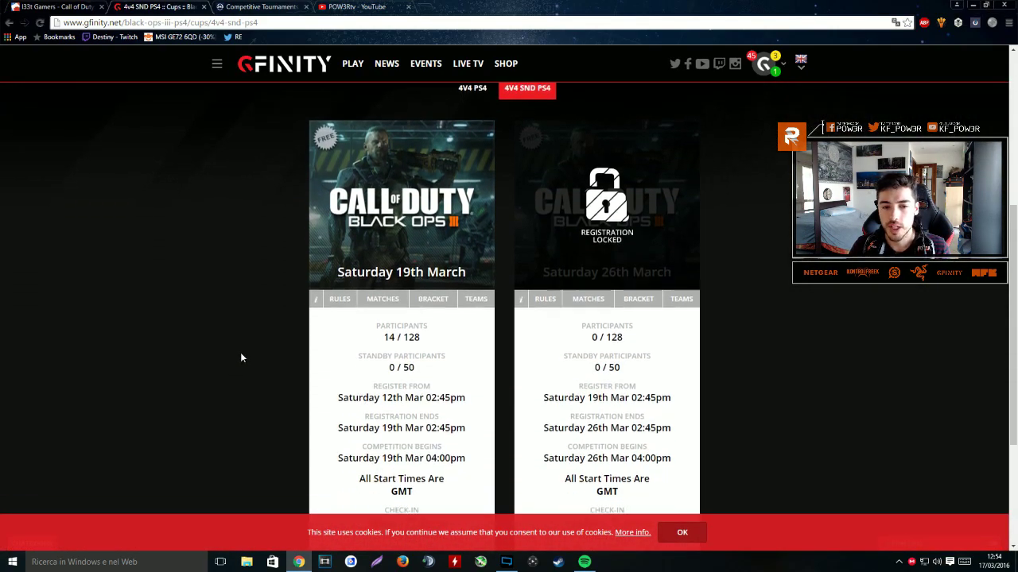
pyautogui.scroll(-1, 291, 300)
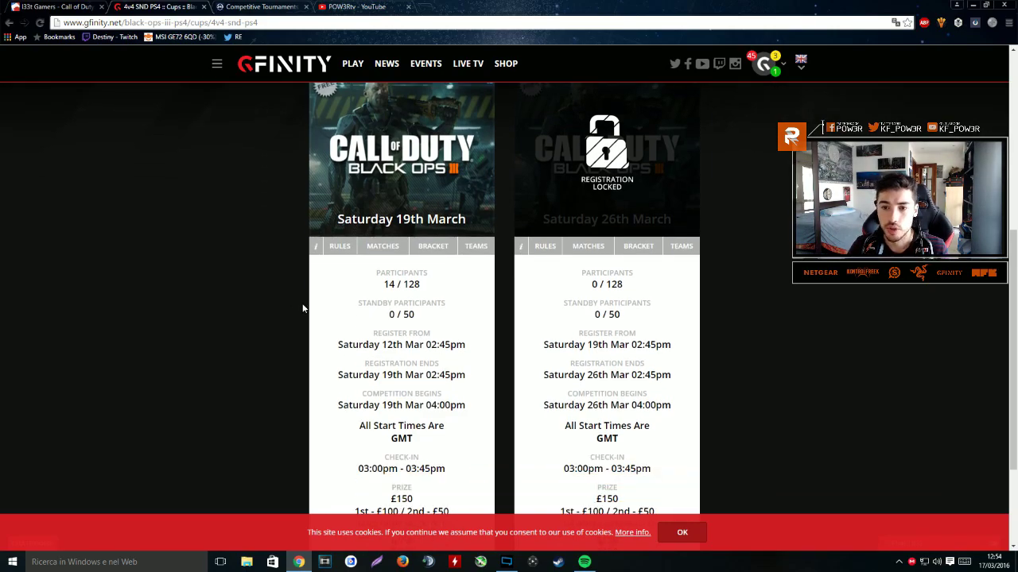
pyautogui.scroll(-1, 298, 310)
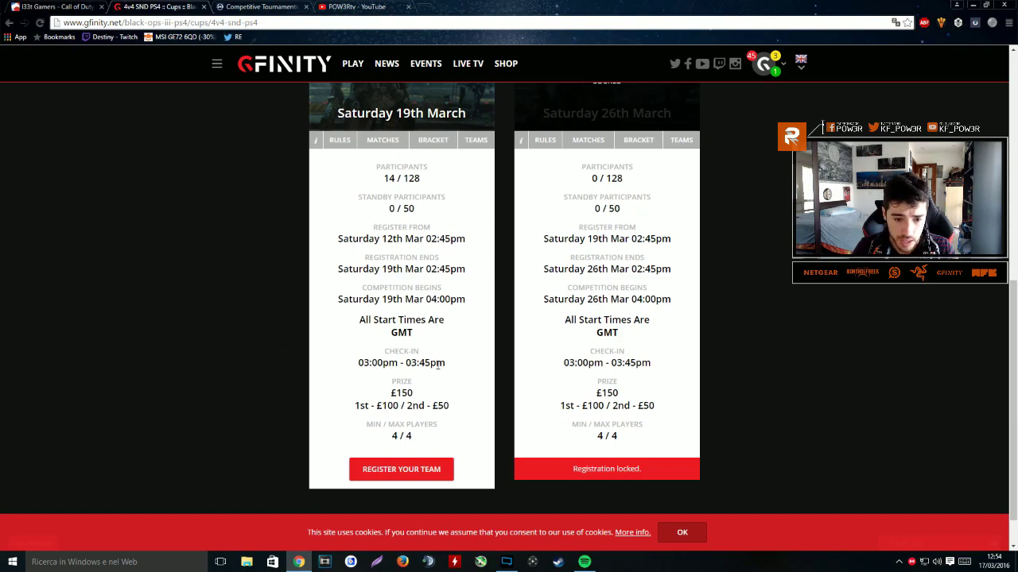
pyautogui.scroll(-1, 419, 389)
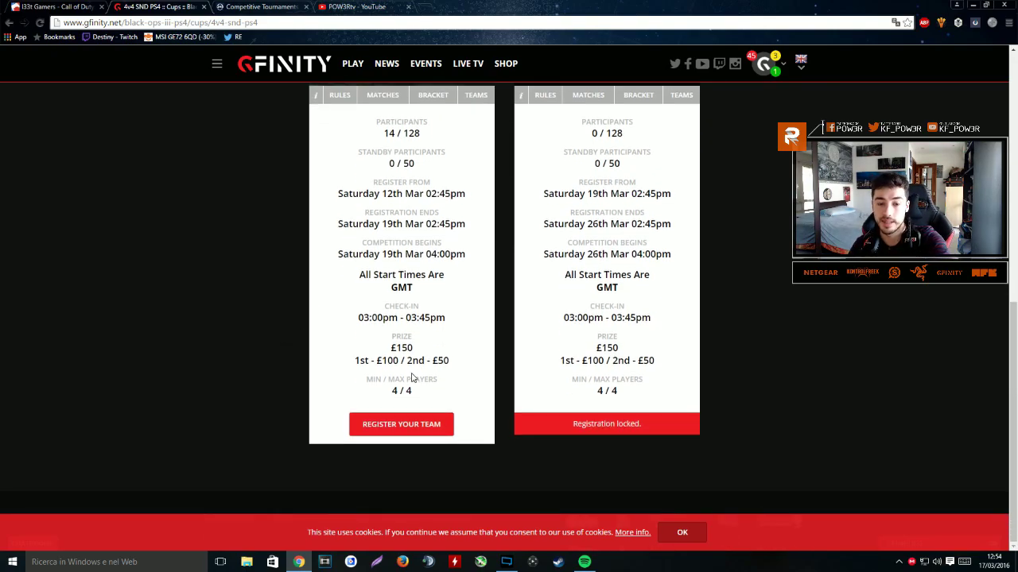